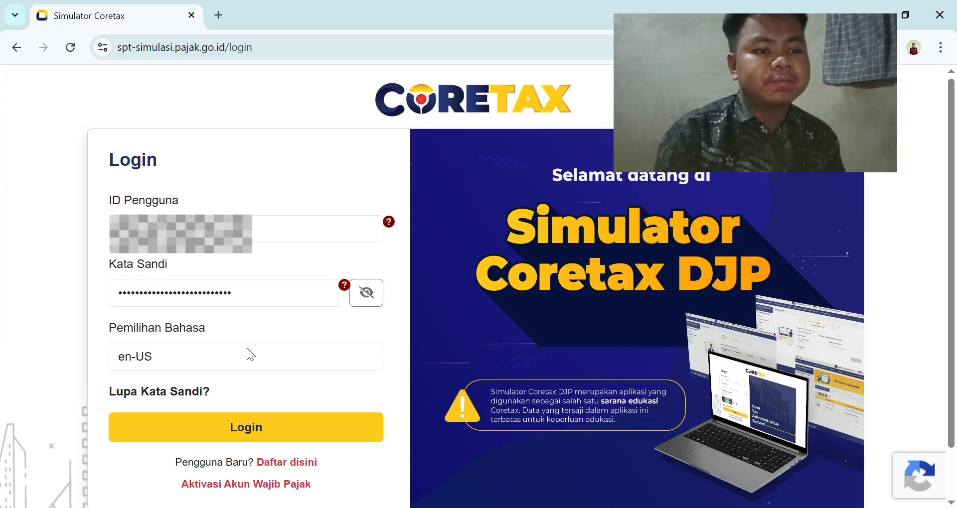
Step: Set the login language to id-ID, log in with the prefilled credentials and dismiss the introductory notices
{"action": "left_click", "coordinate": [172, 353]}
{"action": "left_click", "coordinate": [166, 391]}
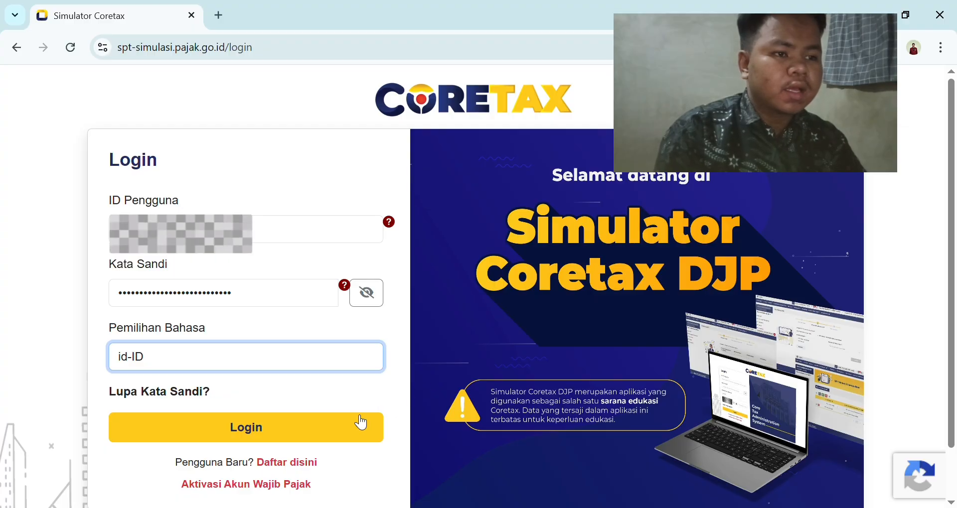
{"action": "left_click", "coordinate": [300, 430]}
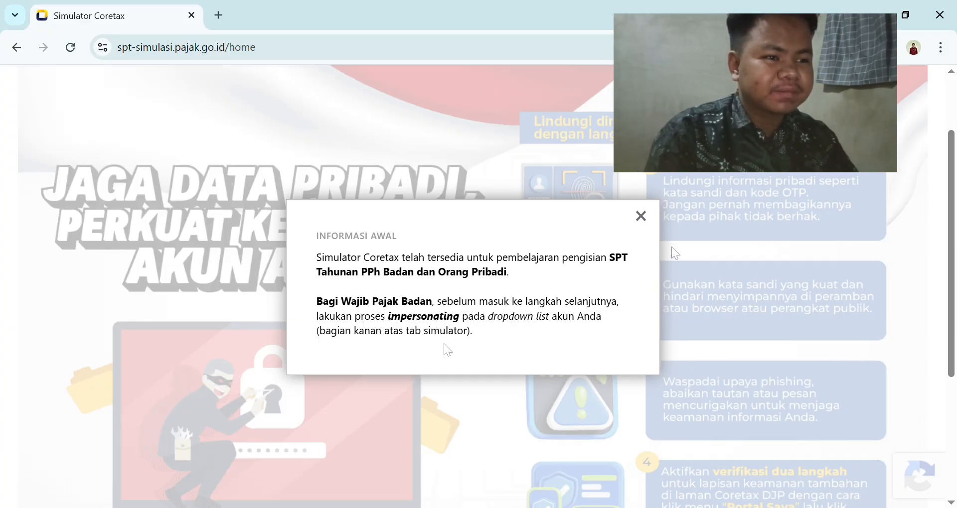
{"action": "left_click", "coordinate": [642, 218]}
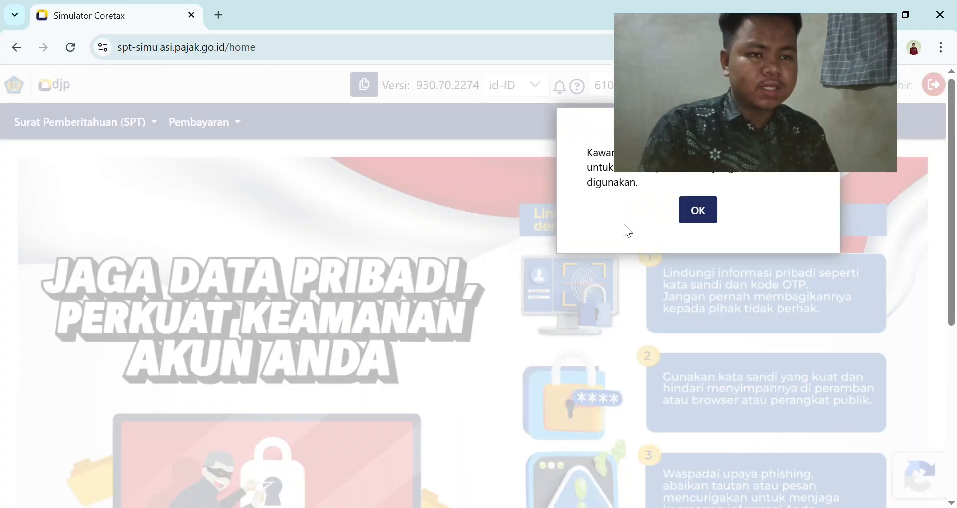
{"action": "left_click", "coordinate": [709, 214]}
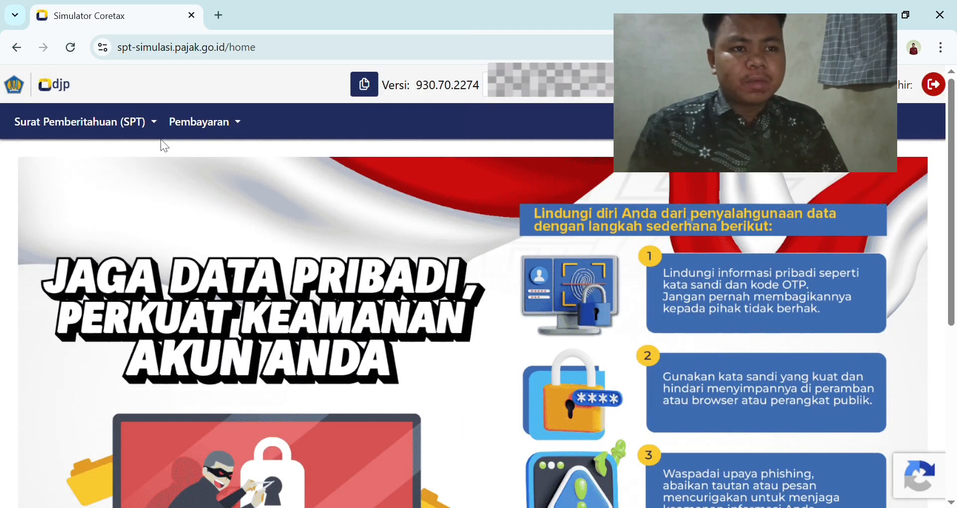
Step: Go to the Surat Pemberitahuan (SPT) section and proceed past the guidance notice to creating an SPT draft
{"action": "left_click", "coordinate": [155, 125]}
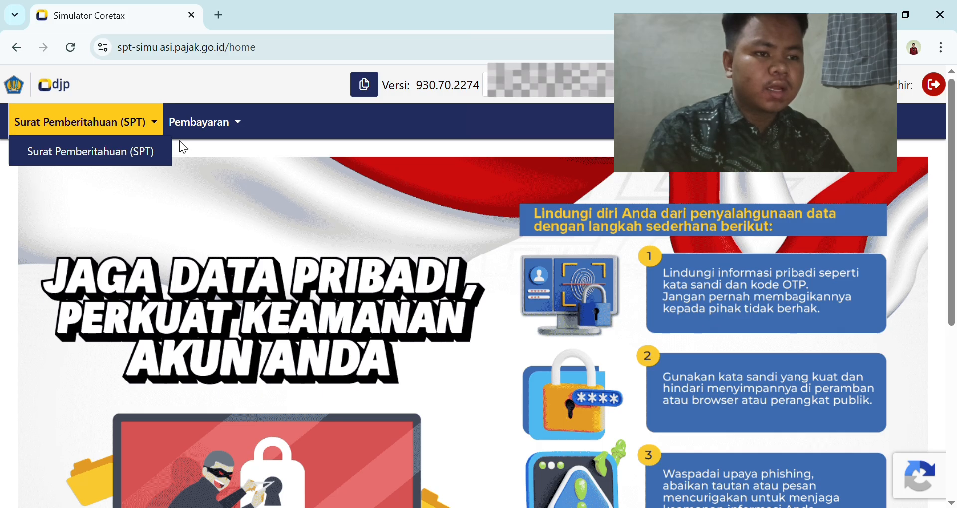
{"action": "left_click", "coordinate": [110, 154]}
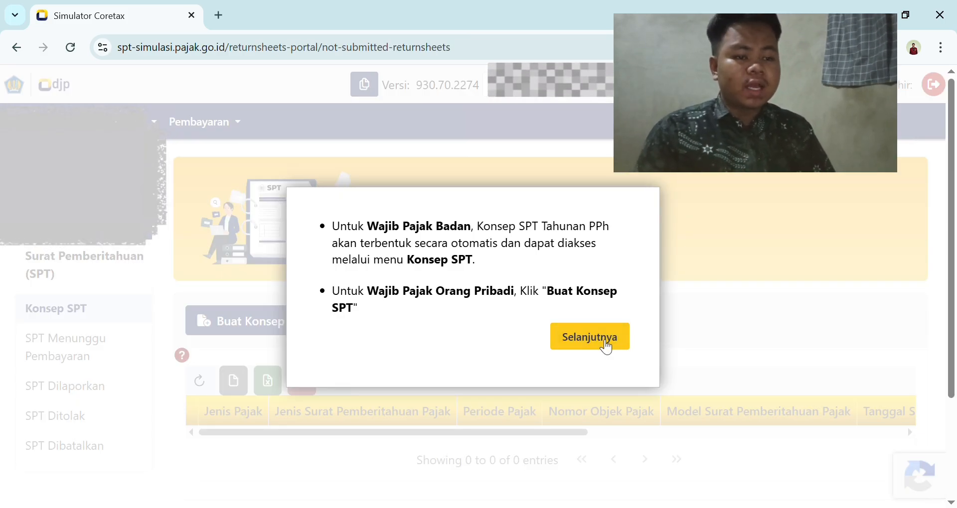
{"action": "left_click", "coordinate": [602, 338]}
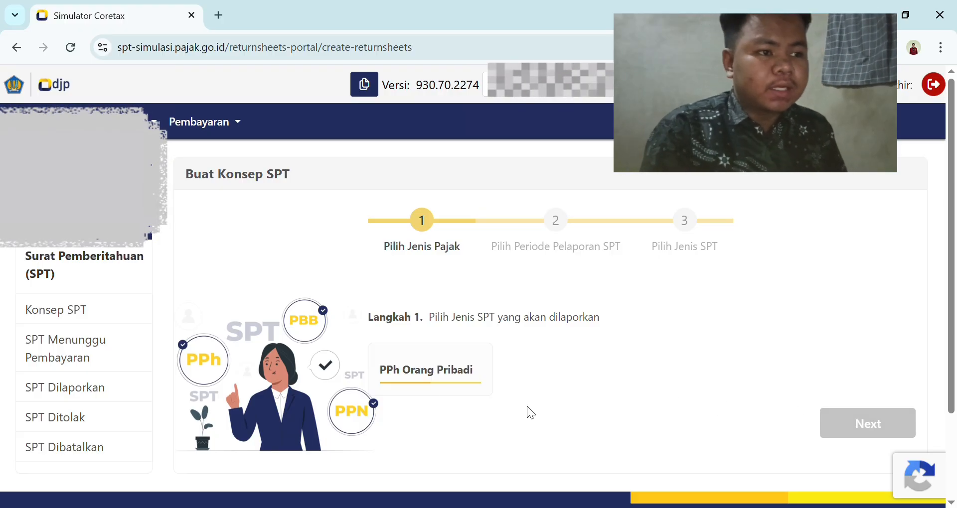
Step: Choose PPh Orang Pribadi as the tax type and set the reporting period to SPT Tahunan for tax year 2025
{"action": "left_click", "coordinate": [462, 382]}
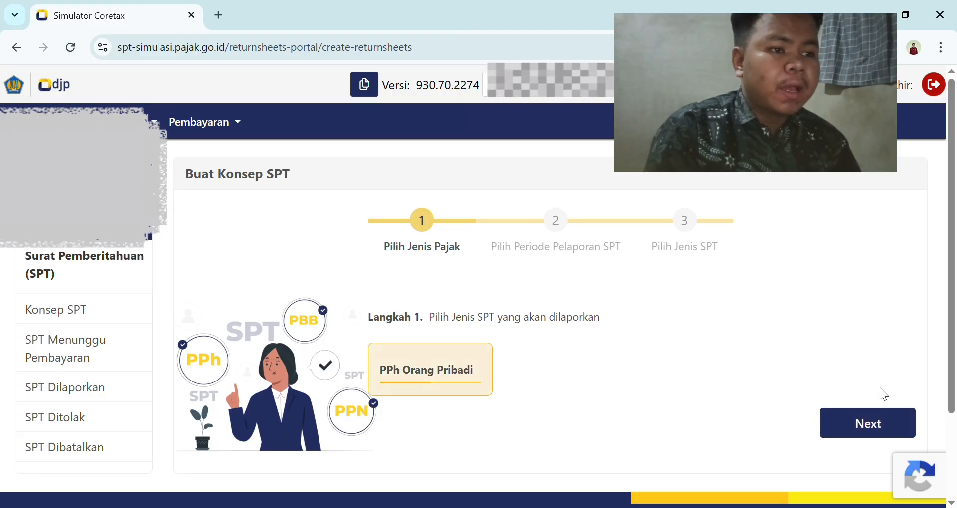
{"action": "left_click", "coordinate": [858, 426]}
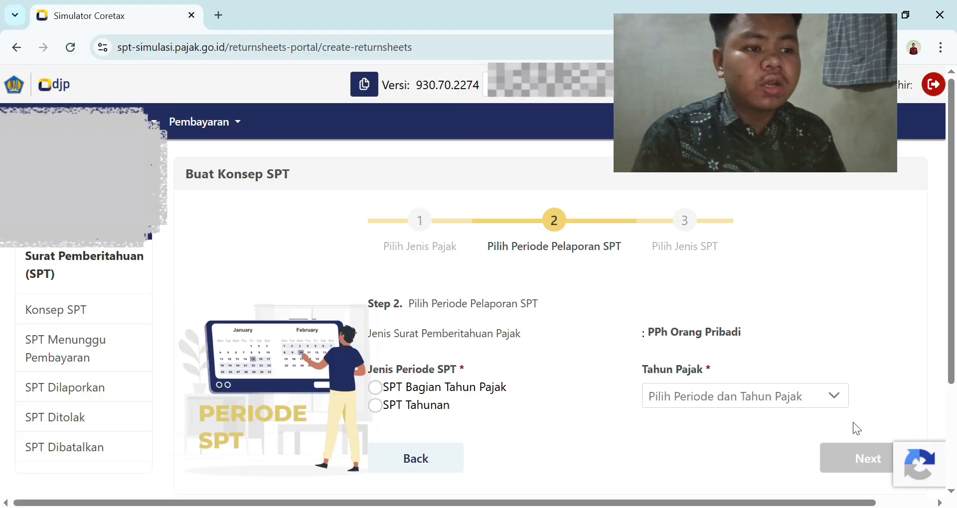
{"action": "left_click", "coordinate": [725, 406]}
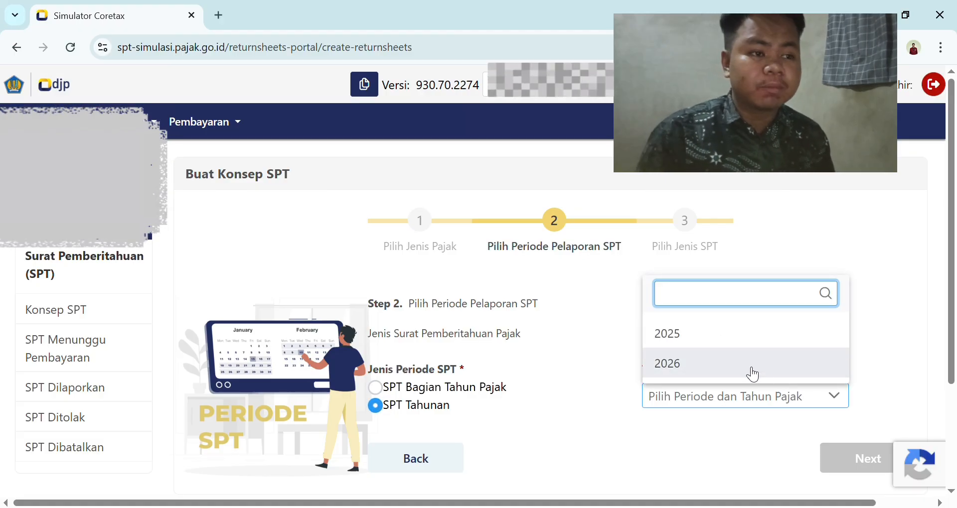
{"action": "left_click", "coordinate": [707, 340]}
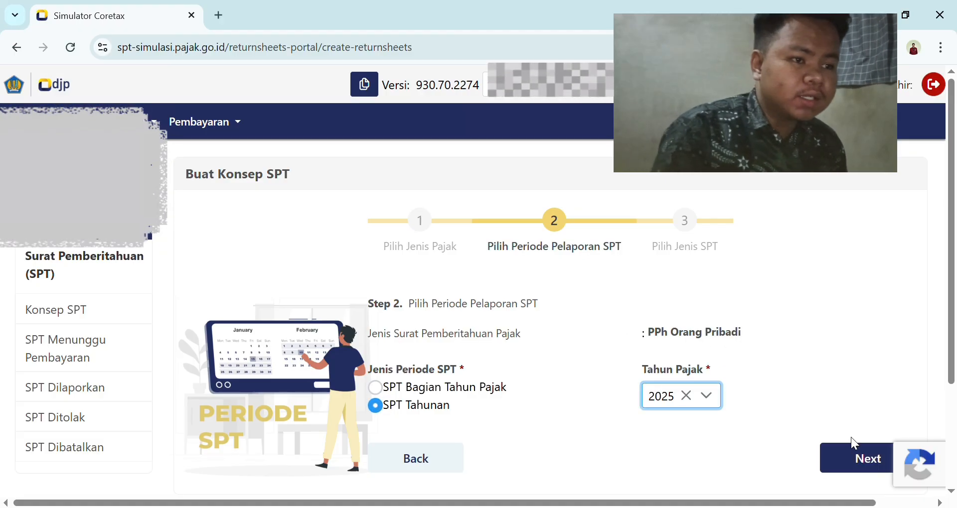
{"action": "left_click", "coordinate": [860, 457]}
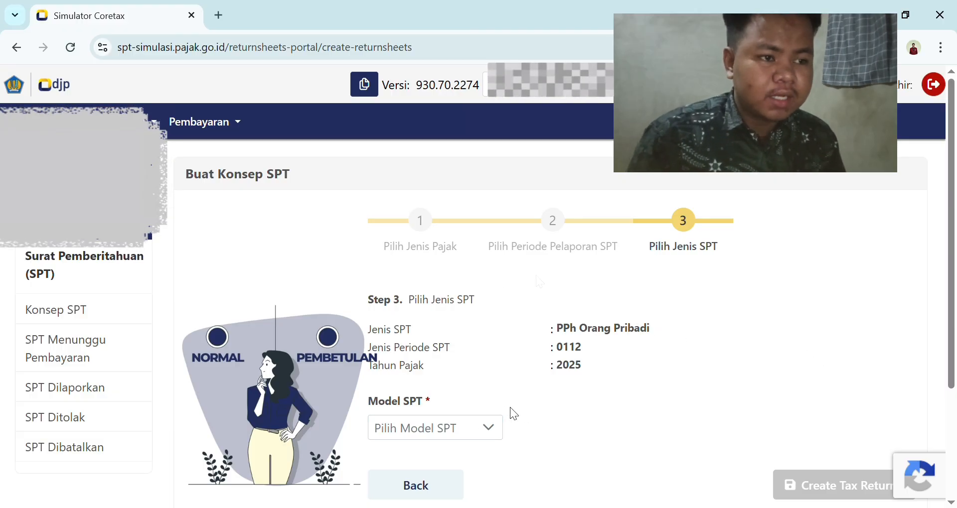
Step: Set the SPT model to Normal and create the tax return
{"action": "left_click", "coordinate": [493, 430]}
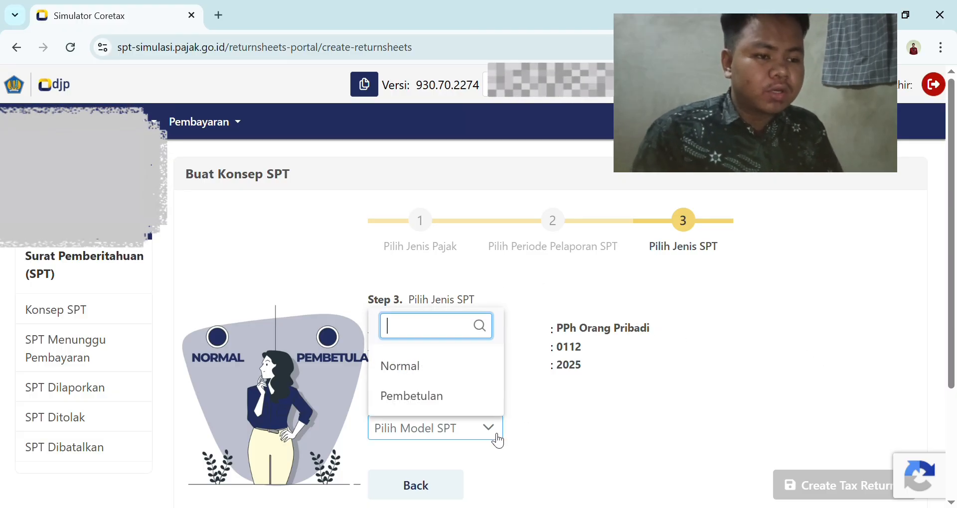
{"action": "left_click", "coordinate": [438, 375]}
{"action": "scroll", "coordinate": [662, 373], "scroll_direction": "down", "scroll_amount": 1}
{"action": "scroll", "coordinate": [665, 365], "scroll_direction": "down", "scroll_amount": 1}
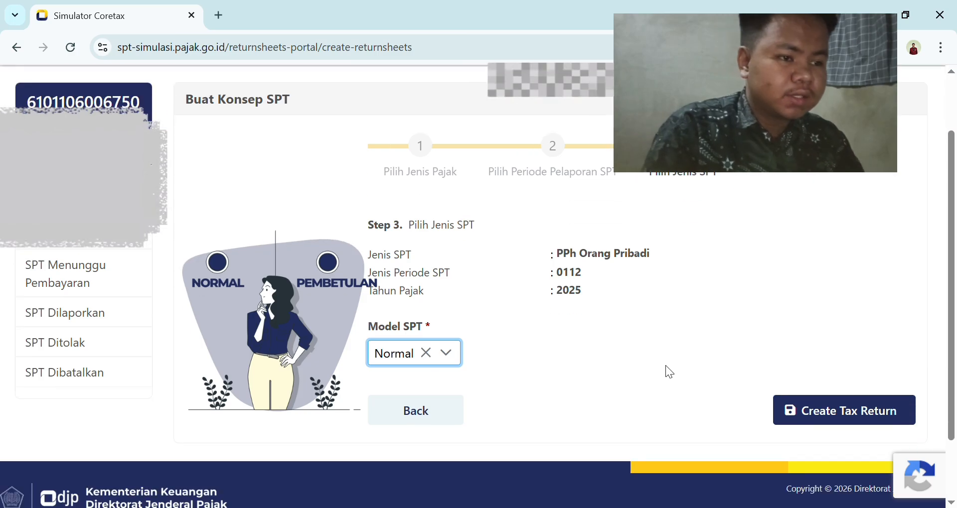
{"action": "scroll", "coordinate": [665, 366], "scroll_direction": "up", "scroll_amount": 1}
{"action": "scroll", "coordinate": [666, 365], "scroll_direction": "down", "scroll_amount": 2}
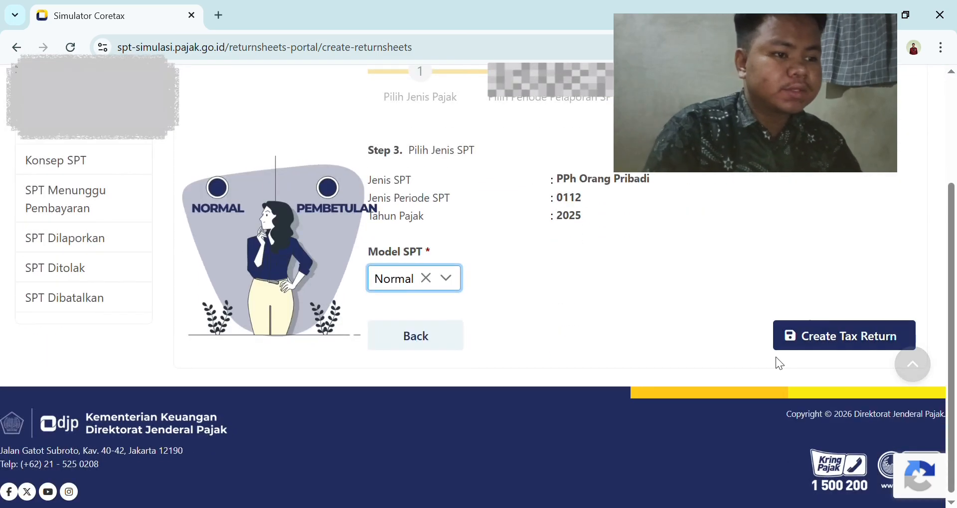
{"action": "left_click", "coordinate": [873, 339]}
Step: Dismiss the editing hint and open the PPh Orang Pribadi draft for filling in
{"action": "scroll", "coordinate": [552, 344], "scroll_direction": "up", "scroll_amount": 1}
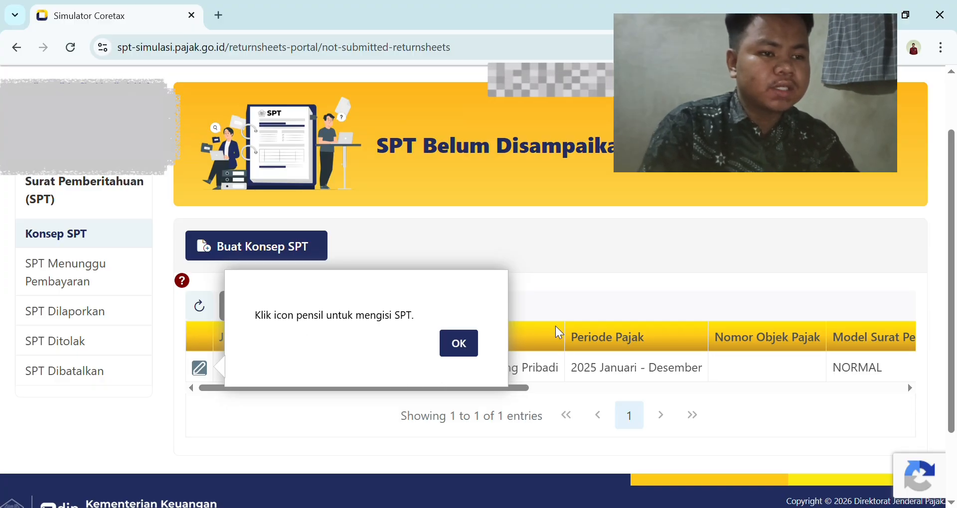
{"action": "left_click", "coordinate": [477, 346]}
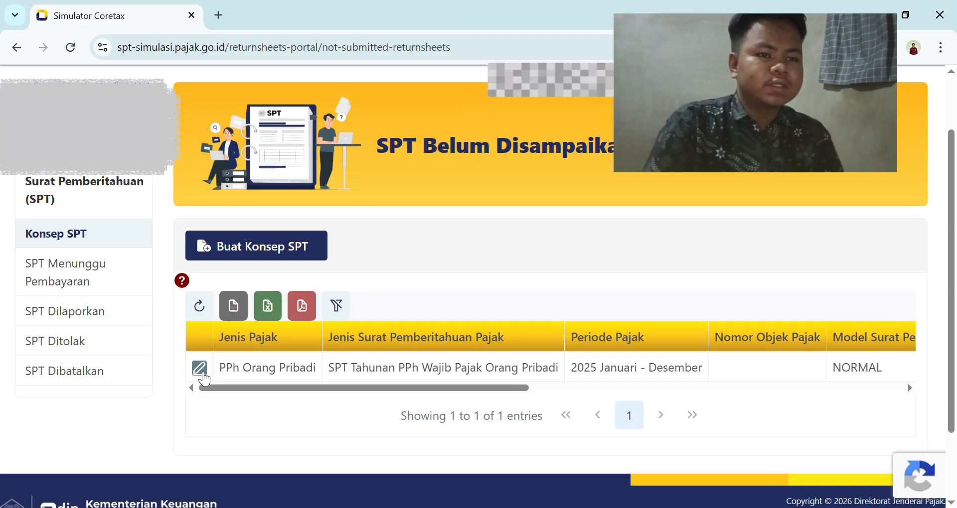
{"action": "left_click", "coordinate": [200, 370]}
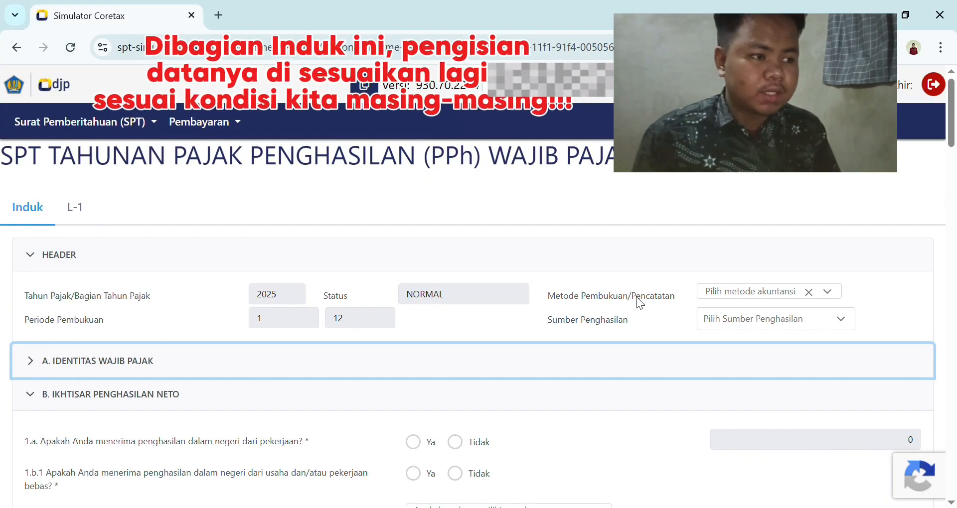
Step: In the return's header, set the bookkeeping method to Pencatatan and the income source to Pekerjaan
{"action": "left_click", "coordinate": [839, 298]}
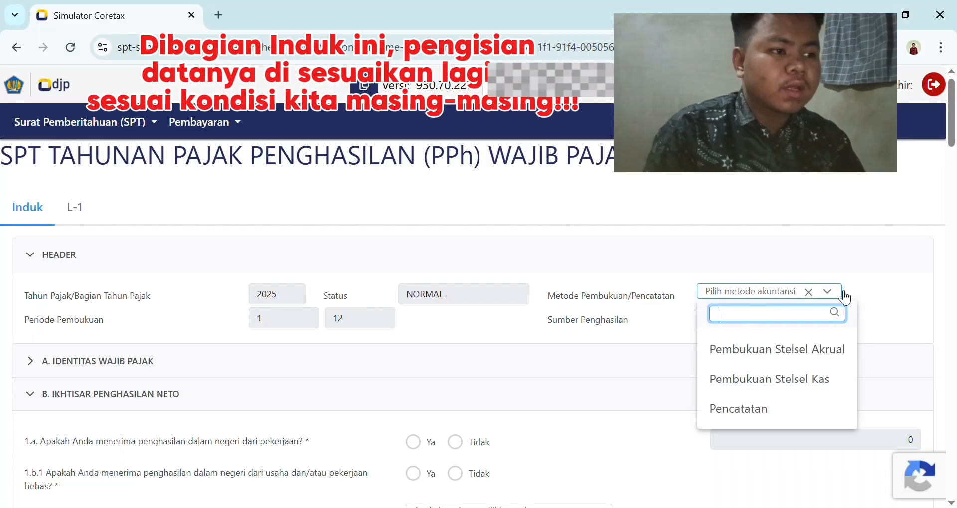
{"action": "left_click", "coordinate": [794, 408]}
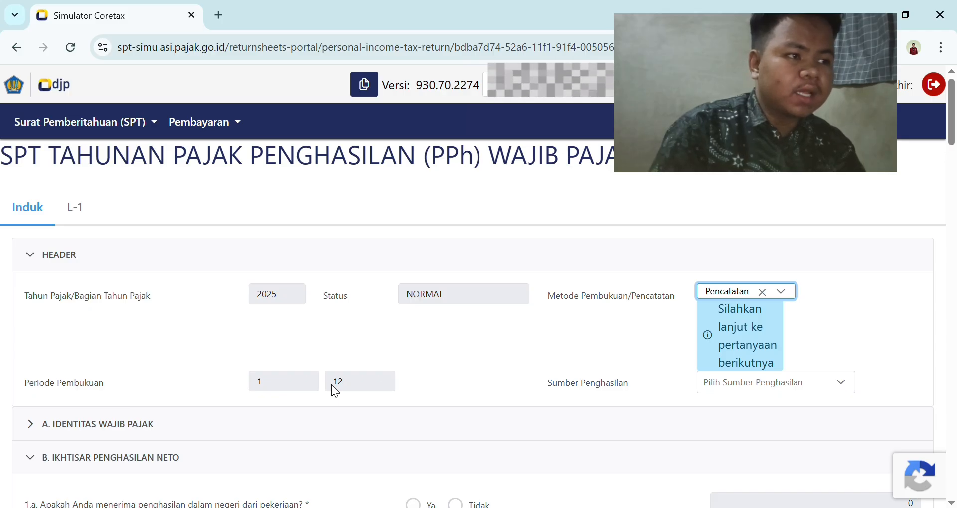
{"action": "left_click", "coordinate": [817, 392]}
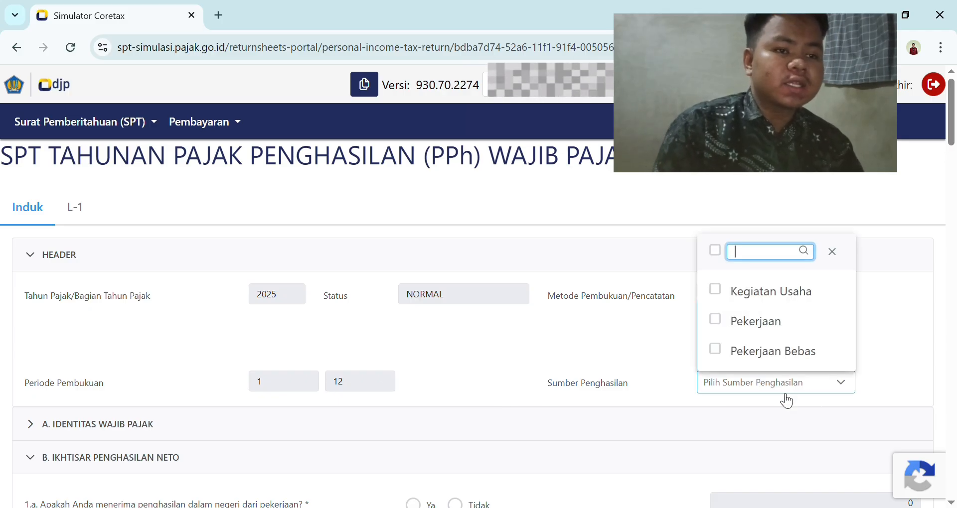
{"action": "left_click", "coordinate": [721, 322]}
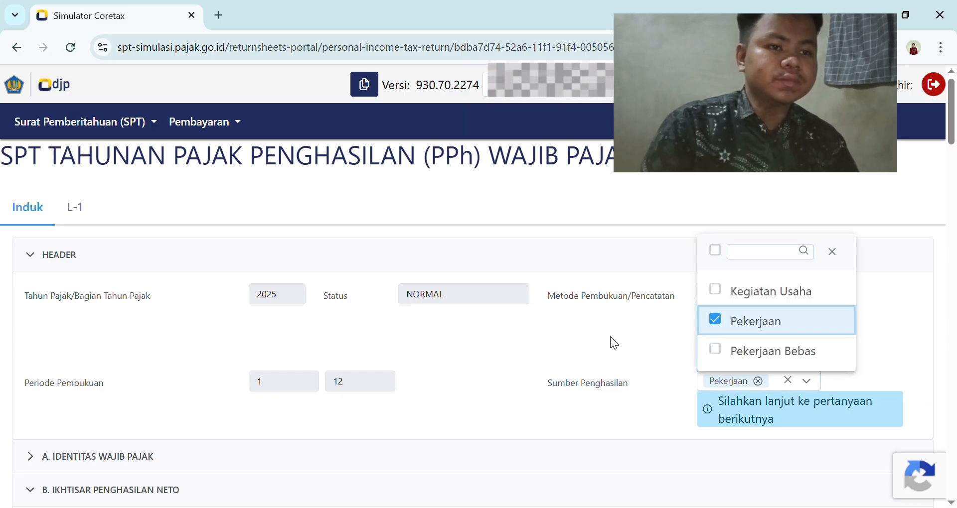
{"action": "left_click", "coordinate": [664, 324]}
Step: In section B on net income, answer Ya to question 1.a and Tidak to questions 1.b.1, 1.c and 1.d
{"action": "scroll", "coordinate": [542, 347], "scroll_direction": "down", "scroll_amount": 4}
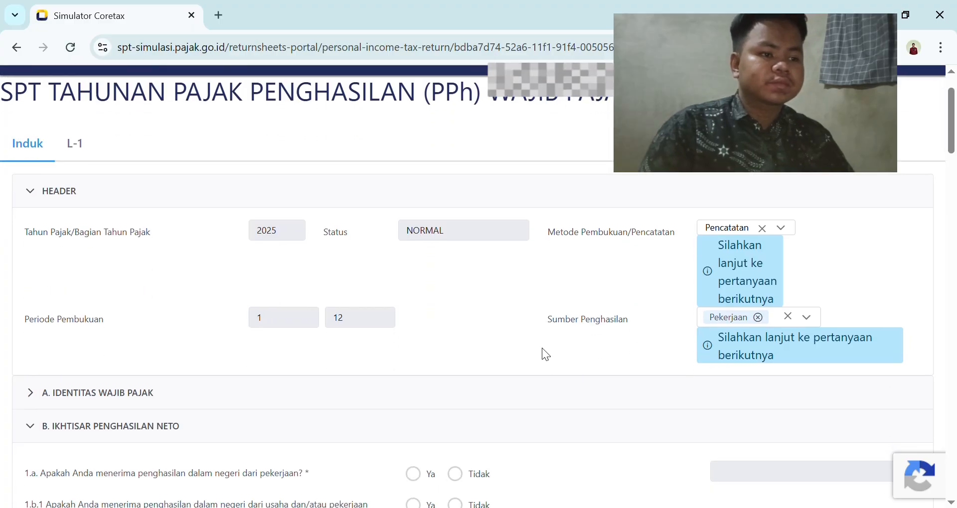
{"action": "scroll", "coordinate": [319, 294], "scroll_direction": "down", "scroll_amount": 1}
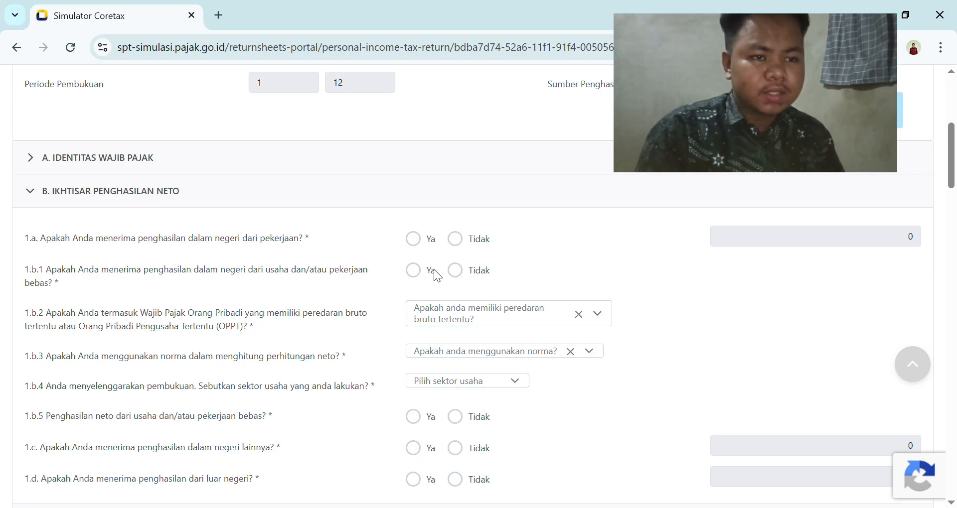
{"action": "scroll", "coordinate": [384, 279], "scroll_direction": "down", "scroll_amount": 1}
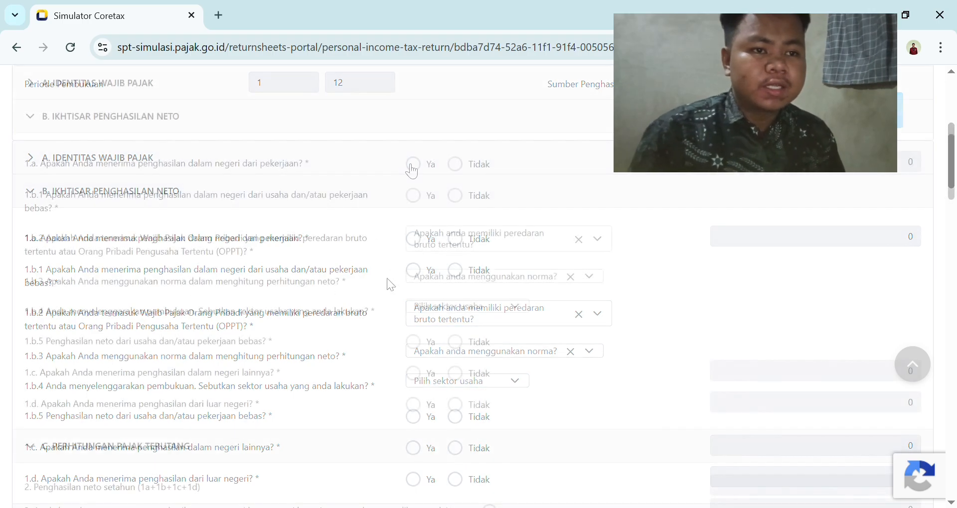
{"action": "left_click", "coordinate": [413, 165]}
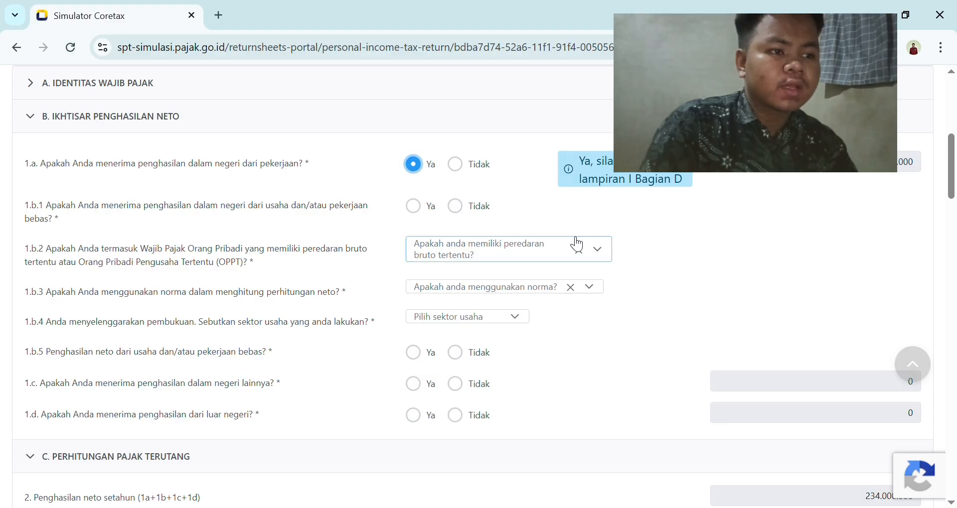
{"action": "left_click", "coordinate": [457, 207]}
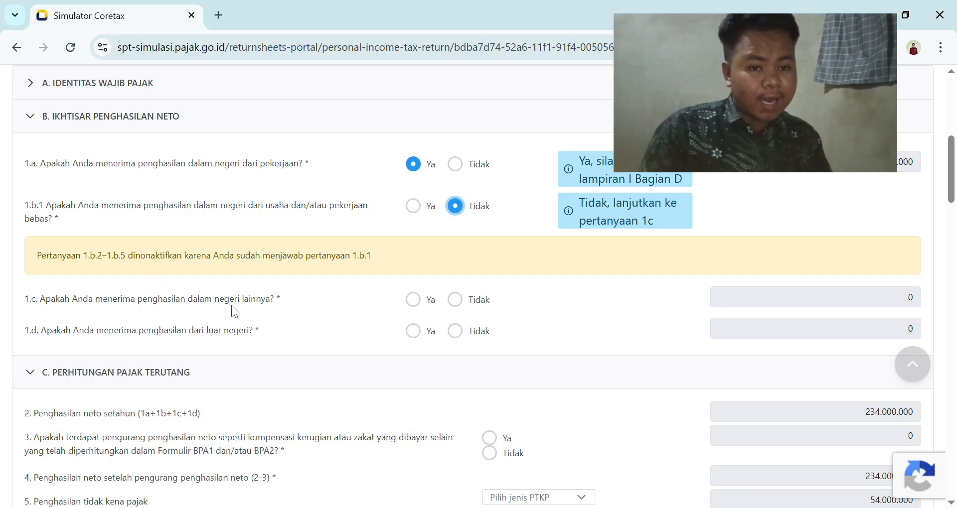
{"action": "left_click", "coordinate": [456, 300]}
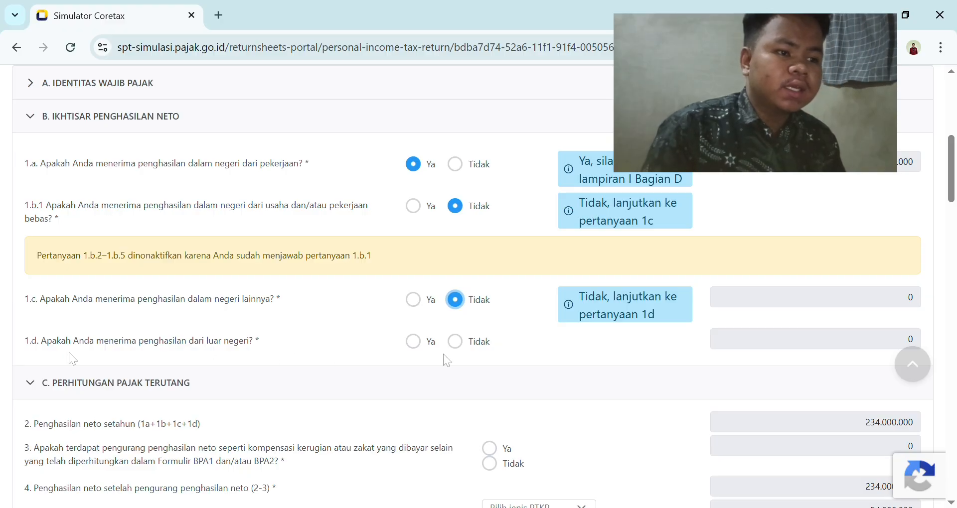
{"action": "left_click", "coordinate": [455, 342]}
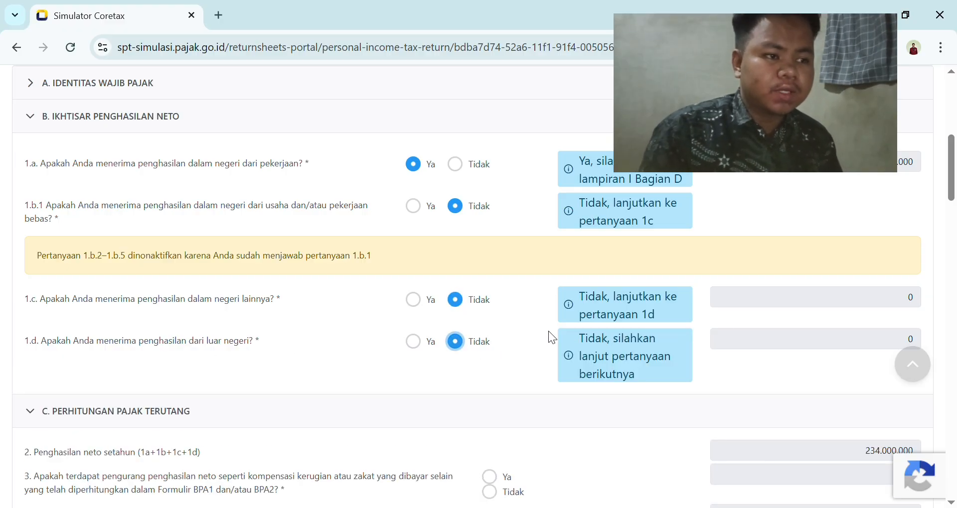
Step: In section C on tax due, answer Tidak to questions 3 and 8 and set the PTKP type to TK/0
{"action": "scroll", "coordinate": [553, 334], "scroll_direction": "down", "scroll_amount": 2}
{"action": "scroll", "coordinate": [559, 338], "scroll_direction": "up", "scroll_amount": 2}
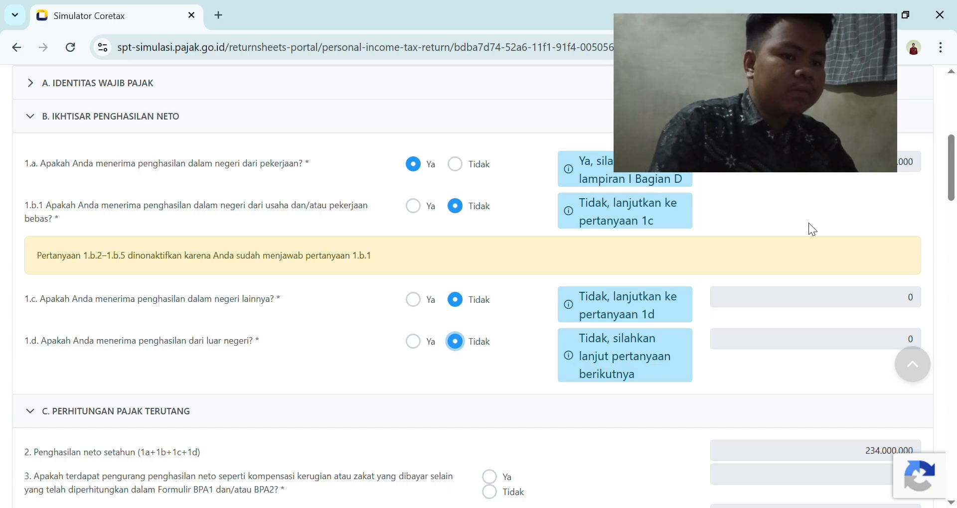
{"action": "scroll", "coordinate": [661, 254], "scroll_direction": "down", "scroll_amount": 3}
{"action": "scroll", "coordinate": [636, 267], "scroll_direction": "down", "scroll_amount": 1}
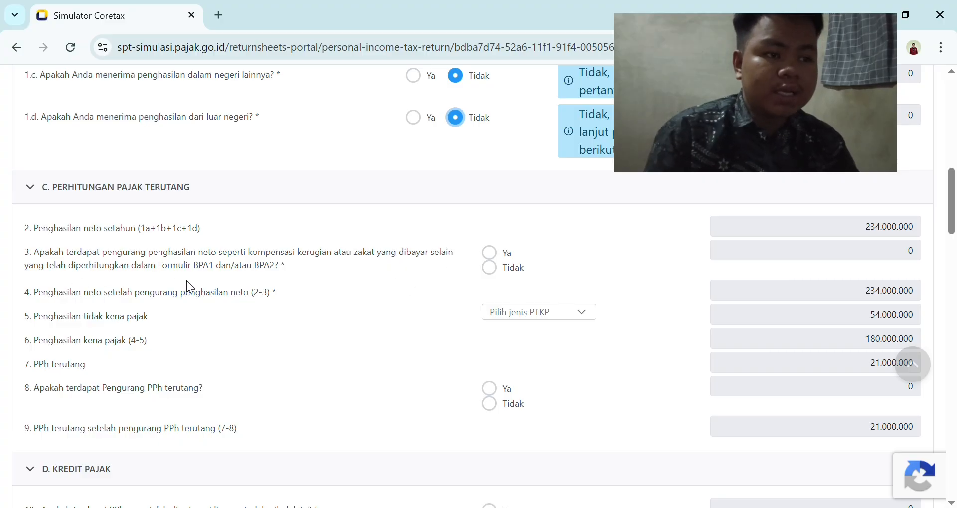
{"action": "left_click", "coordinate": [508, 269]}
{"action": "scroll", "coordinate": [523, 276], "scroll_direction": "down", "scroll_amount": 1}
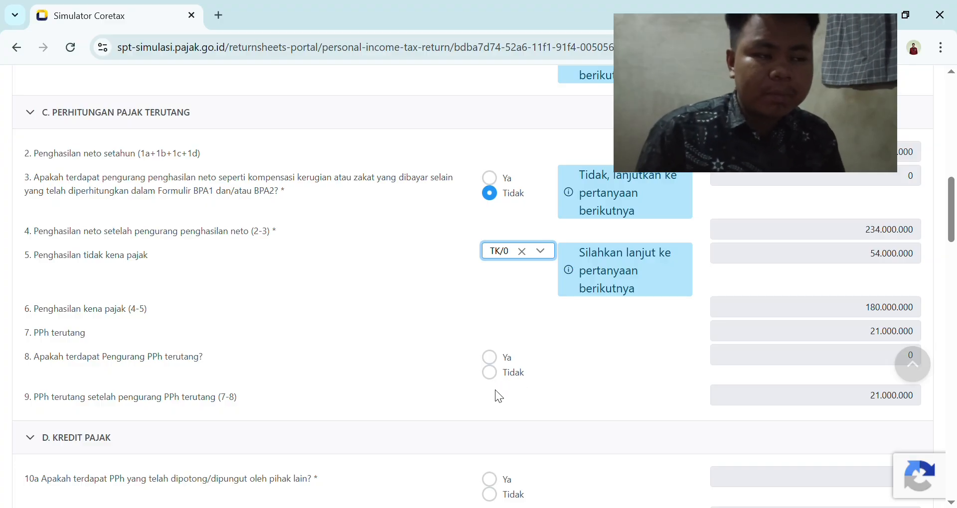
{"action": "left_click", "coordinate": [490, 372]}
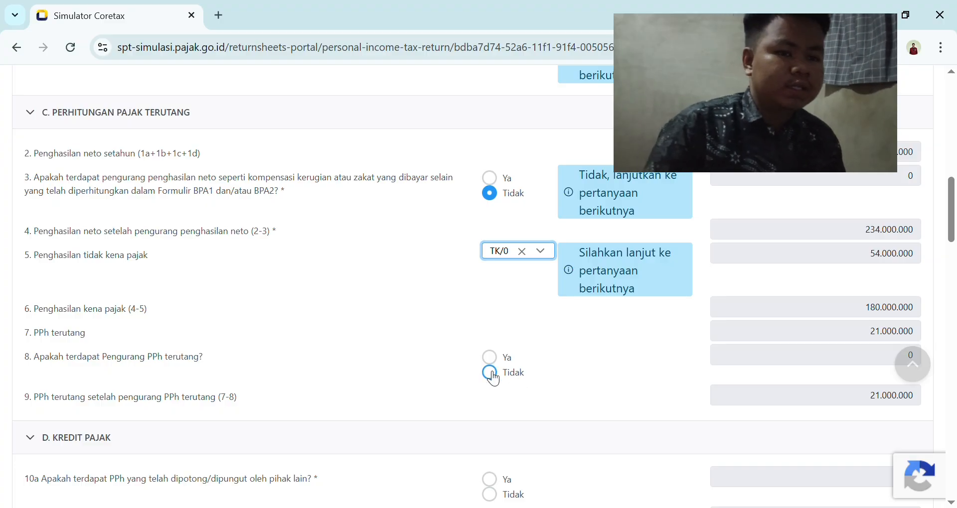
Step: In section D on tax credits, answer Ya to question 10a and Tidak to question 10d
{"action": "scroll", "coordinate": [564, 356], "scroll_direction": "down", "scroll_amount": 3}
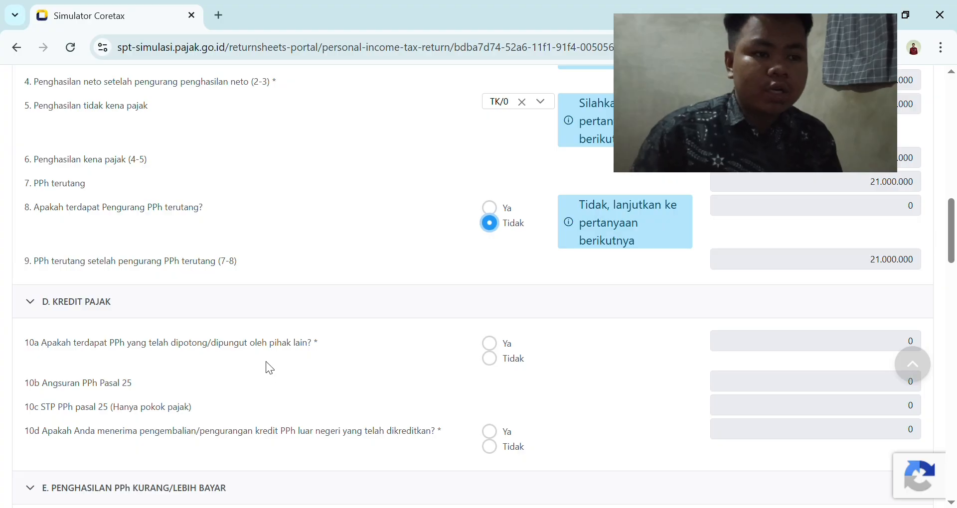
{"action": "left_click", "coordinate": [489, 343]}
{"action": "scroll", "coordinate": [541, 361], "scroll_direction": "down", "scroll_amount": 1}
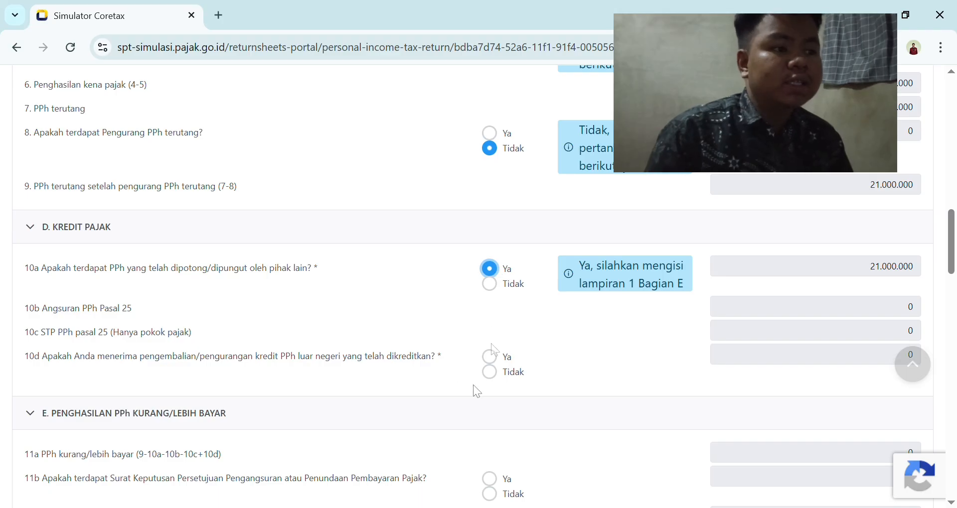
{"action": "left_click", "coordinate": [489, 372]}
Step: In section E on under- or overpaid tax, answer Tidak to question 11b about an instalment or payment deferral approval
{"action": "scroll", "coordinate": [490, 381], "scroll_direction": "down", "scroll_amount": 2}
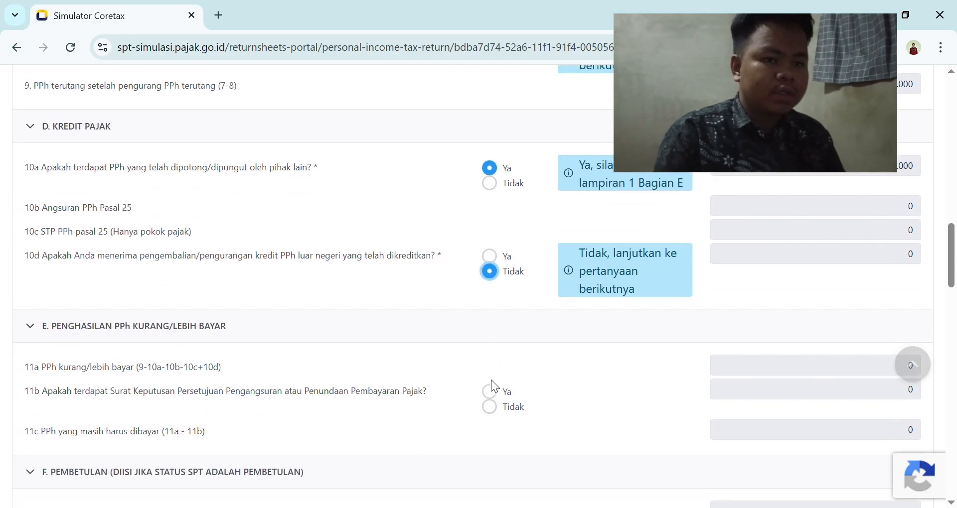
{"action": "scroll", "coordinate": [495, 386], "scroll_direction": "down", "scroll_amount": 1}
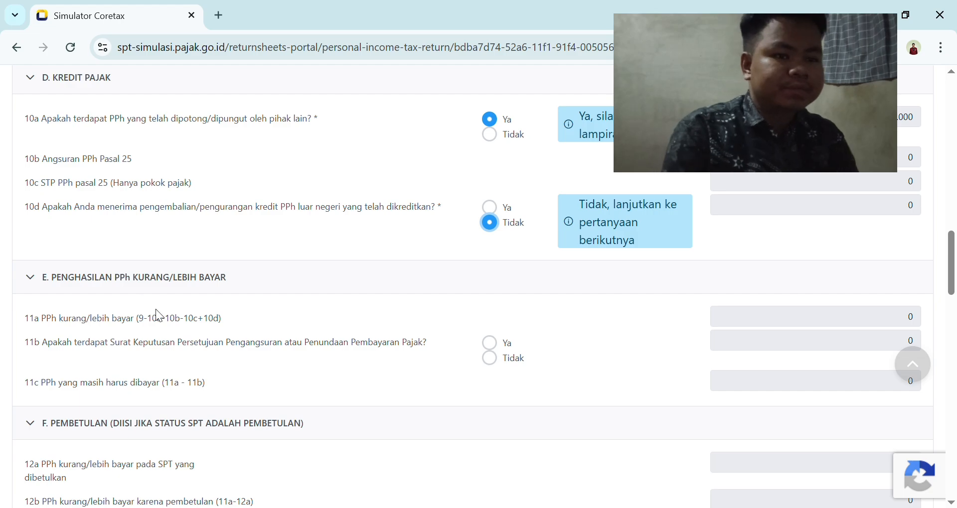
{"action": "left_click", "coordinate": [491, 358]}
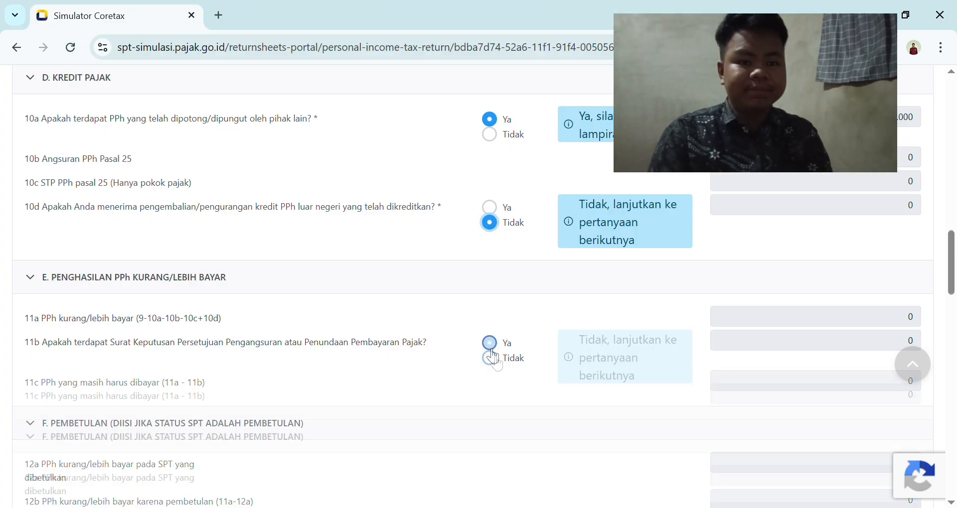
Step: In section H on next year's PPh Pasal 25 instalments, answer Tidak to questions 13a, 13b and 13c
{"action": "scroll", "coordinate": [307, 182], "scroll_direction": "down", "scroll_amount": 5}
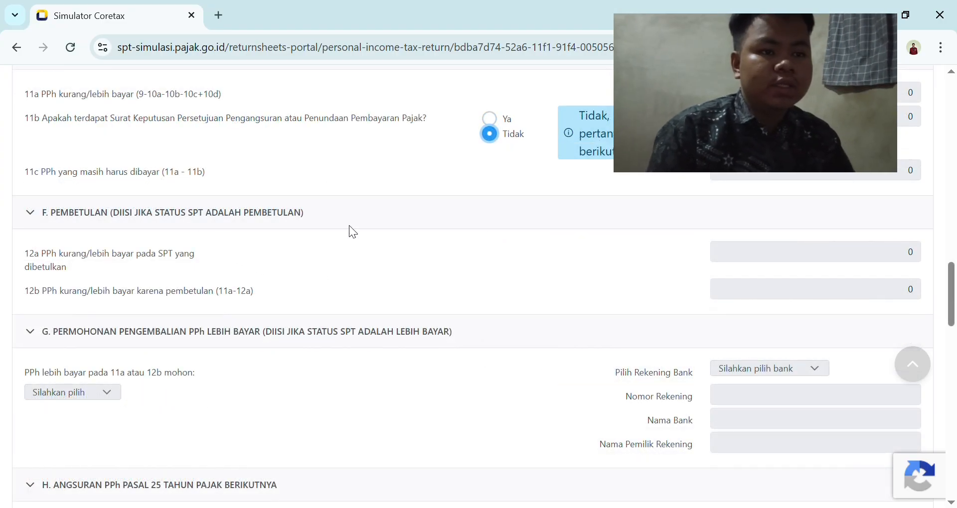
{"action": "scroll", "coordinate": [330, 289], "scroll_direction": "down", "scroll_amount": 3}
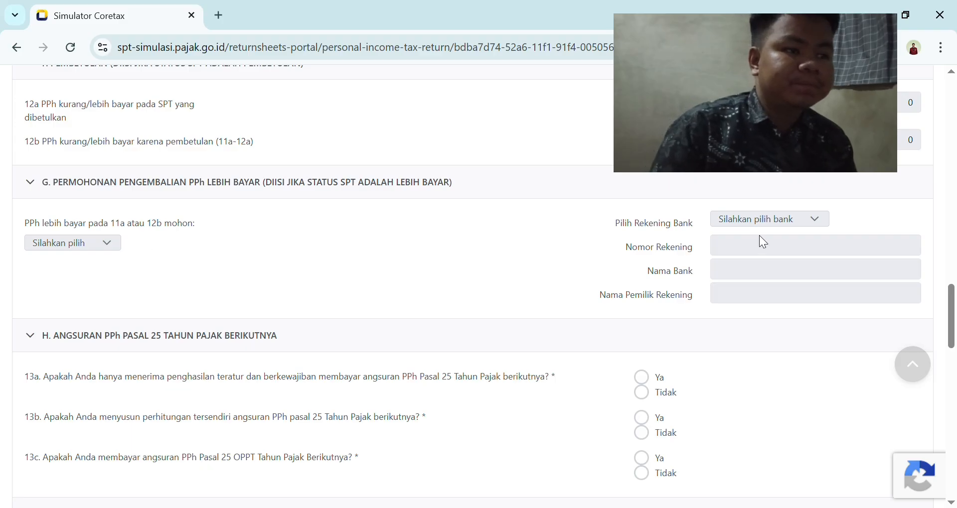
{"action": "scroll", "coordinate": [728, 229], "scroll_direction": "down", "scroll_amount": 2}
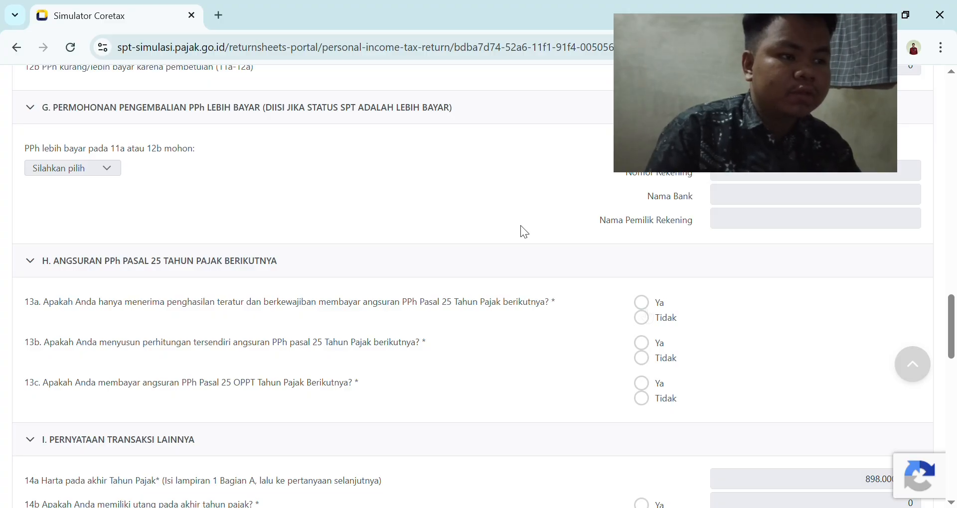
{"action": "left_click", "coordinate": [642, 319]}
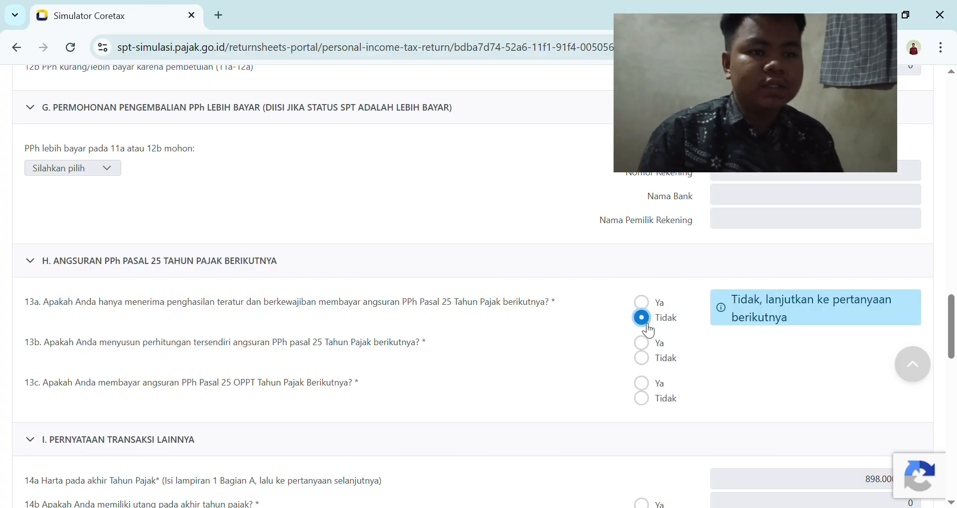
{"action": "left_click", "coordinate": [641, 358]}
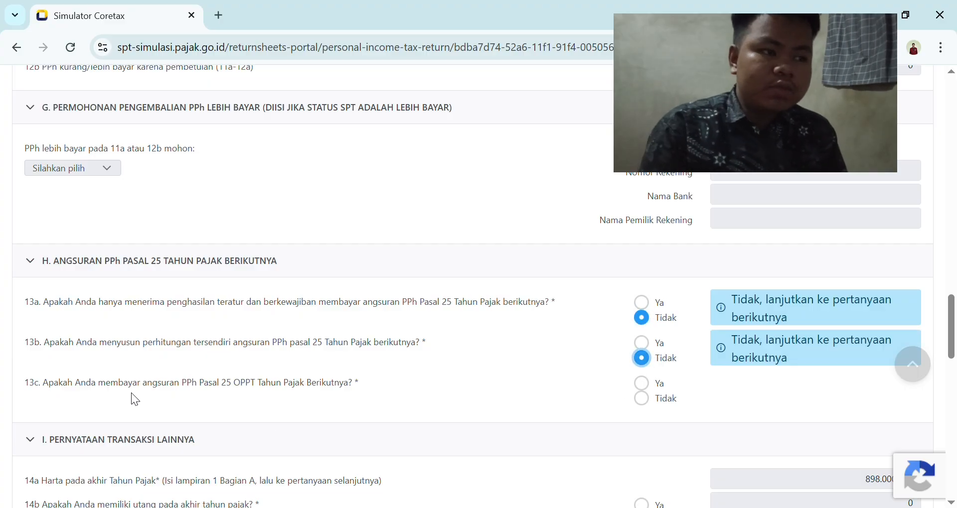
{"action": "left_click", "coordinate": [654, 400]}
Step: In section I on other transactions, answer Ya to questions 14b on debts, 14c on final-taxed income and 14d on non-taxable income
{"action": "scroll", "coordinate": [684, 351], "scroll_direction": "down", "scroll_amount": 3}
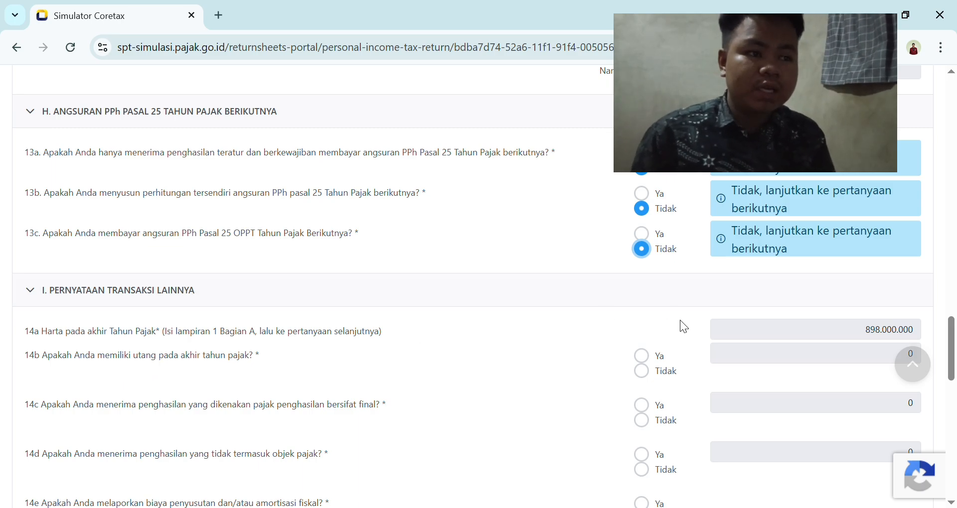
{"action": "left_click", "coordinate": [655, 357]}
{"action": "scroll", "coordinate": [618, 371], "scroll_direction": "down", "scroll_amount": 3}
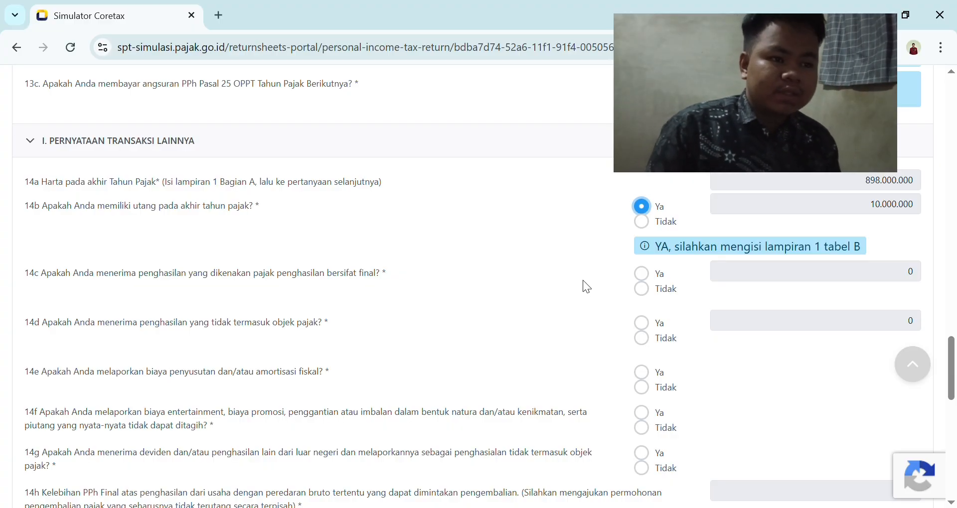
{"action": "left_click", "coordinate": [640, 274]}
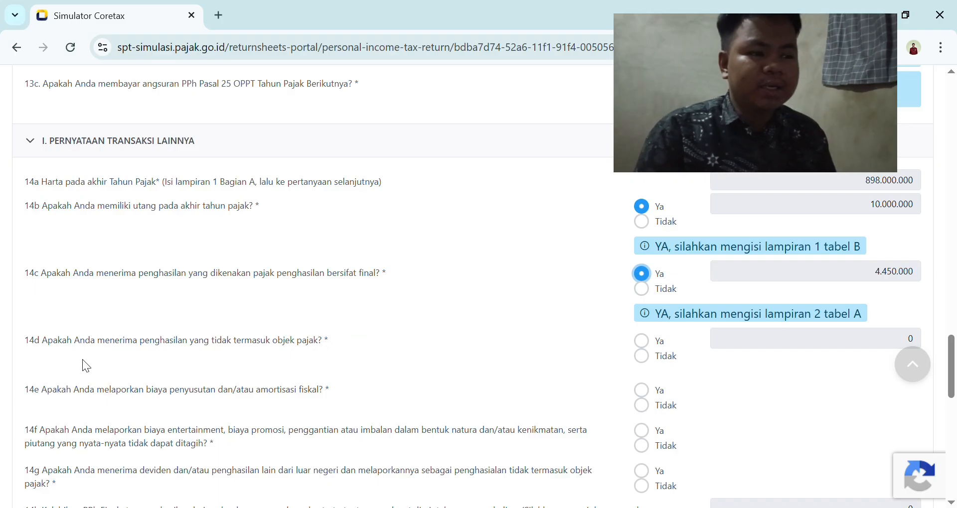
{"action": "left_click", "coordinate": [642, 341]}
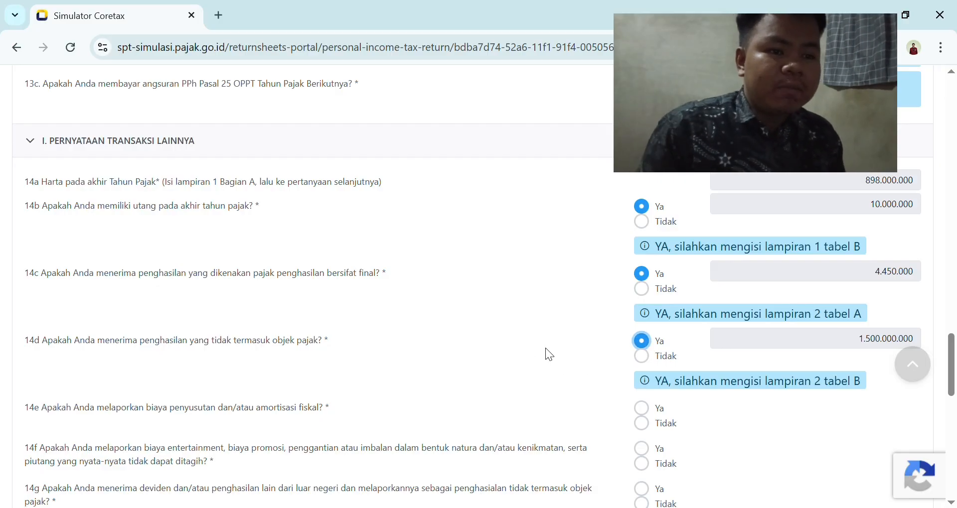
Step: In section I, answer Tidak to questions 14e, 14f and 14g
{"action": "scroll", "coordinate": [539, 357], "scroll_direction": "down", "scroll_amount": 1}
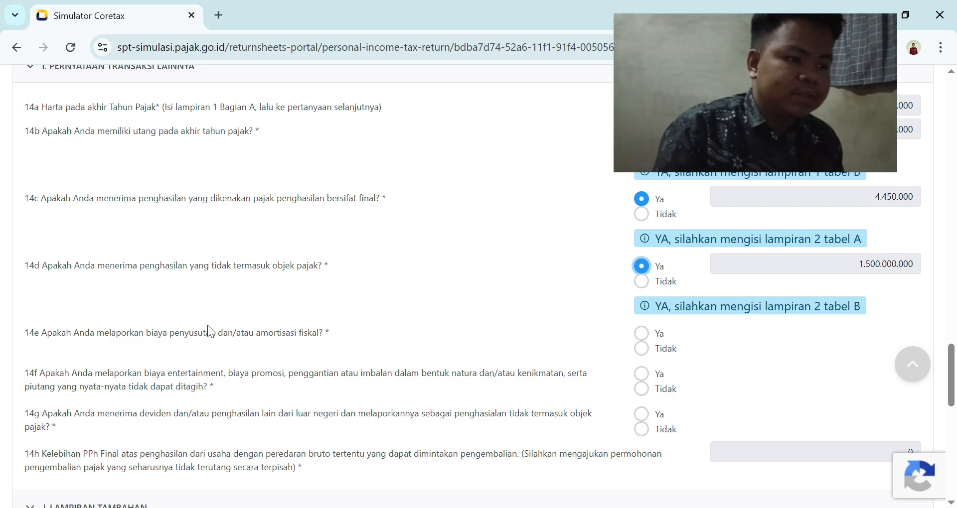
{"action": "left_click", "coordinate": [642, 349]}
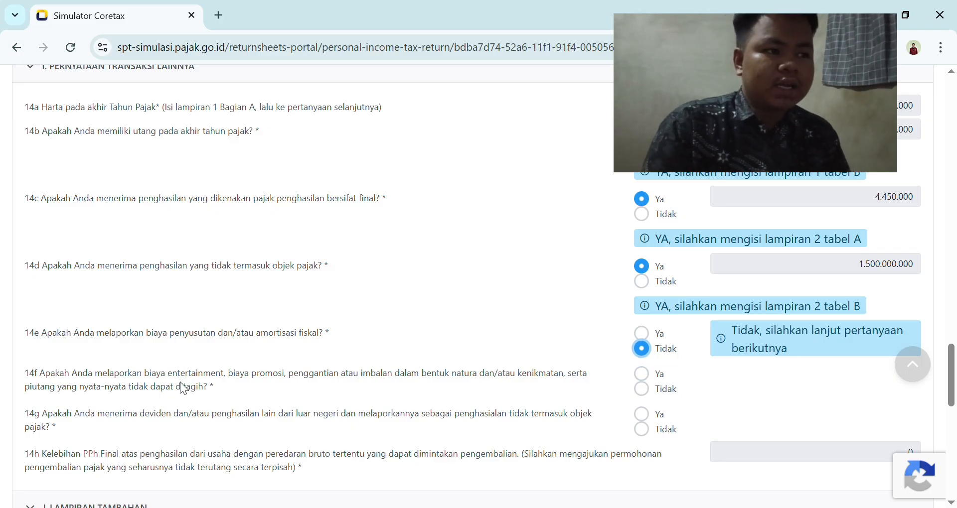
{"action": "left_click", "coordinate": [642, 389]}
{"action": "left_click", "coordinate": [642, 430]}
Step: In section J on additional attachments, answer Tidak to items d. Surat kuasa and e. Dokumen lainnya
{"action": "scroll", "coordinate": [540, 326], "scroll_direction": "down", "scroll_amount": 6}
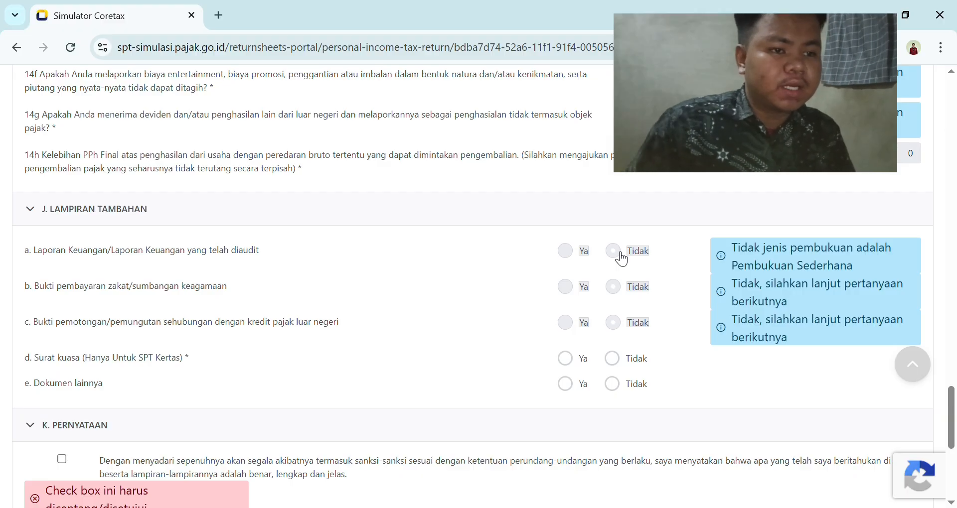
{"action": "left_click", "coordinate": [612, 358]}
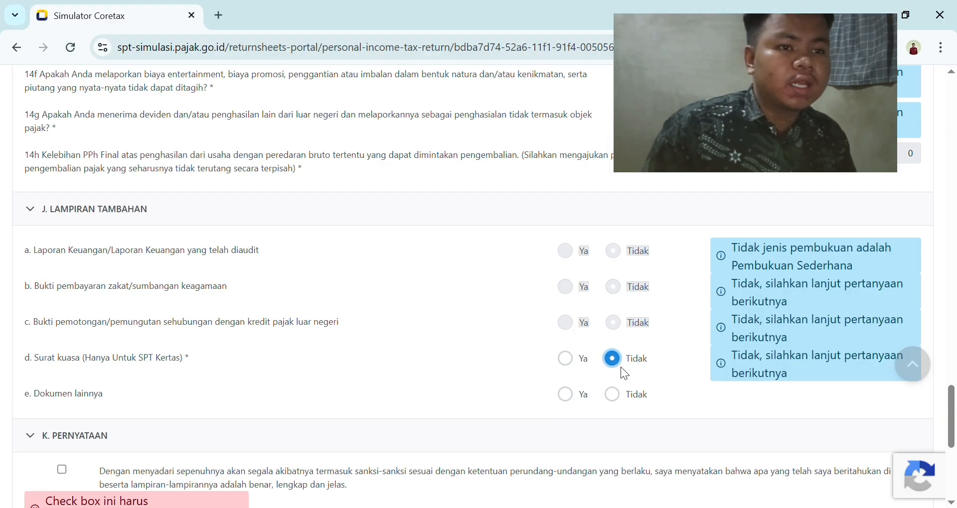
{"action": "left_click", "coordinate": [612, 395]}
Step: Open attachment L-1 and examine the Kas dan Setara Kas table under the year-end assets
{"action": "scroll", "coordinate": [553, 371], "scroll_direction": "down", "scroll_amount": 3}
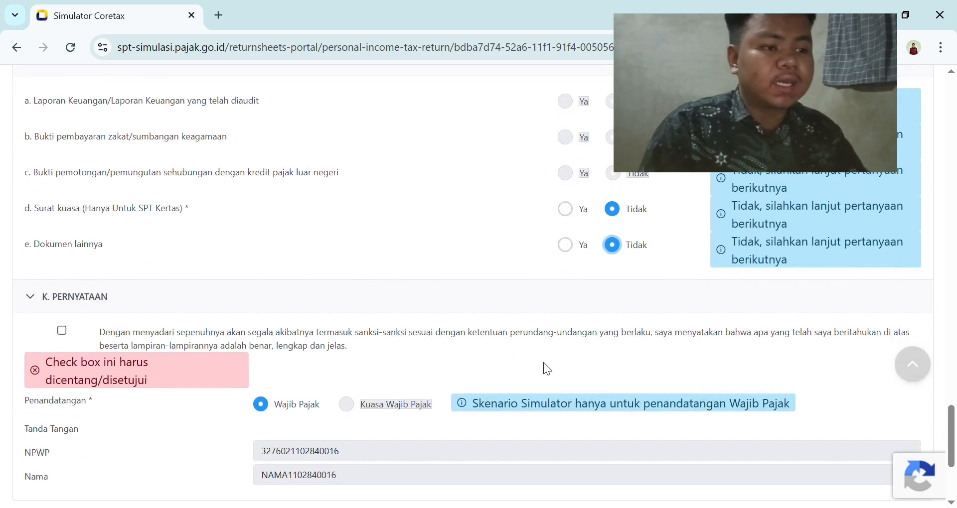
{"action": "scroll", "coordinate": [437, 324], "scroll_direction": "up", "scroll_amount": 20}
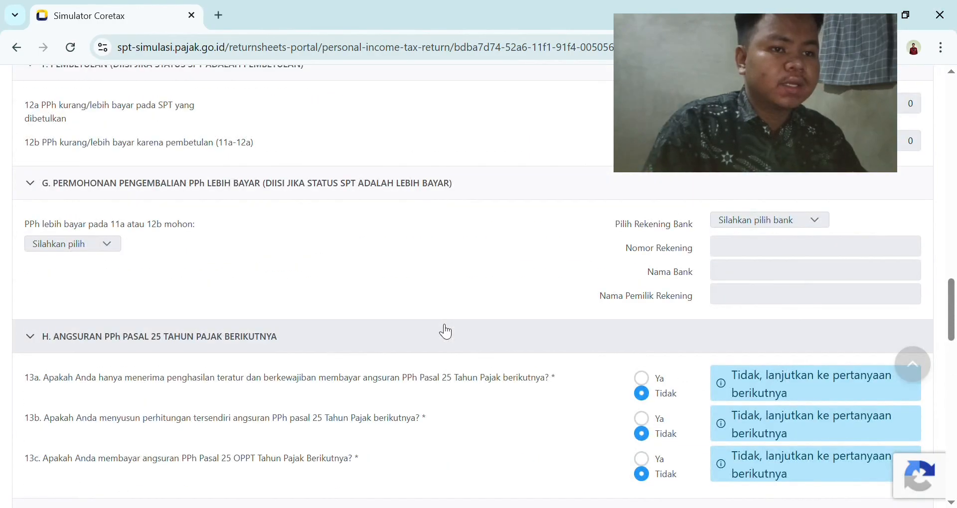
{"action": "scroll", "coordinate": [445, 332], "scroll_direction": "up", "scroll_amount": 10}
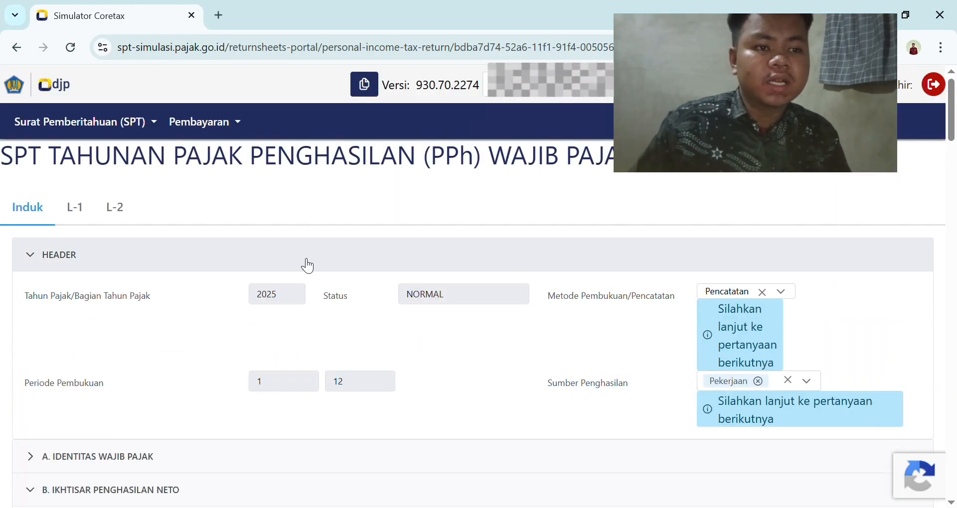
{"action": "left_click", "coordinate": [77, 216]}
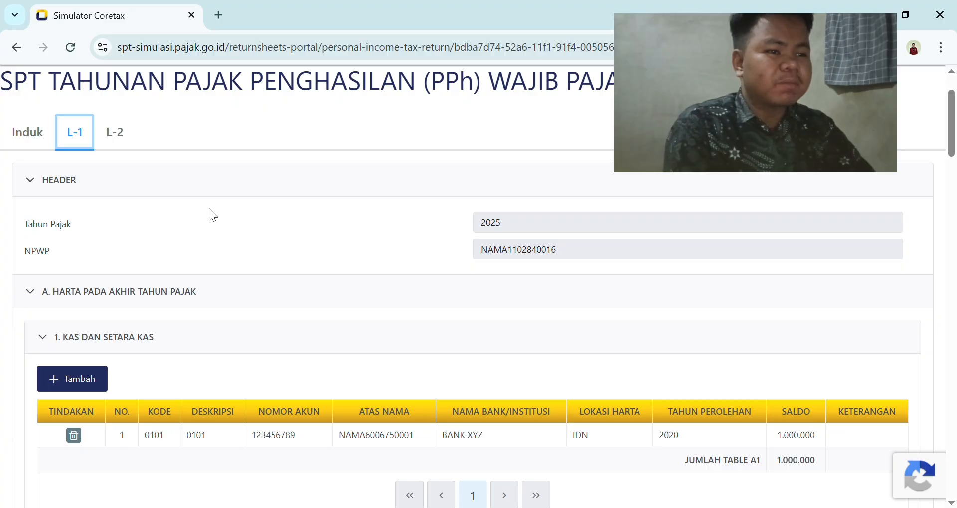
{"action": "scroll", "coordinate": [330, 272], "scroll_direction": "down", "scroll_amount": 1}
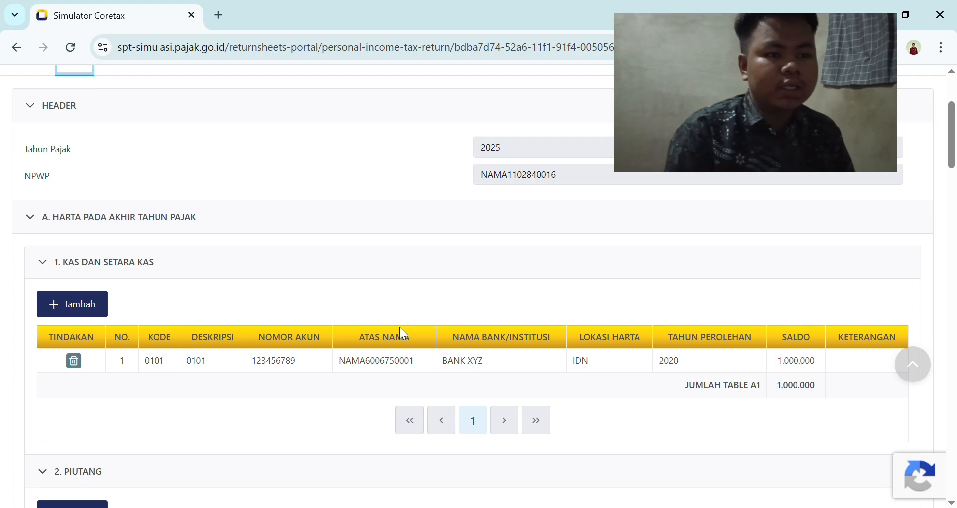
{"action": "scroll", "coordinate": [546, 354], "scroll_direction": "down", "scroll_amount": 2}
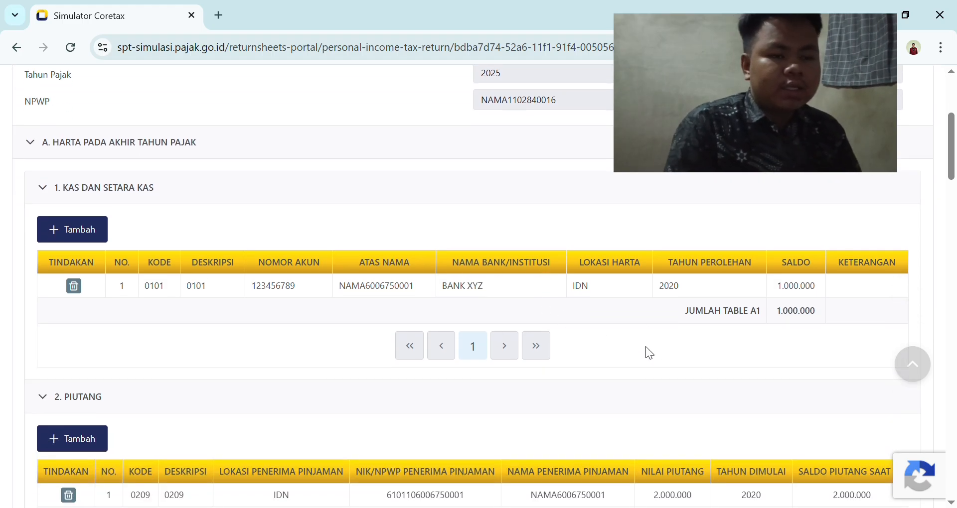
{"action": "scroll", "coordinate": [668, 352], "scroll_direction": "up", "scroll_amount": 3}
{"action": "scroll", "coordinate": [673, 355], "scroll_direction": "down", "scroll_amount": 2}
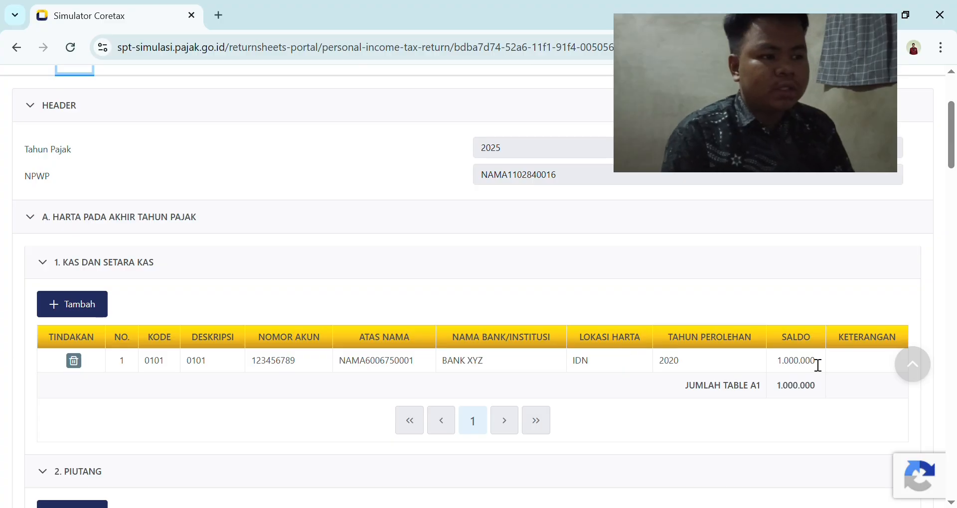
{"action": "scroll", "coordinate": [668, 323], "scroll_direction": "down", "scroll_amount": 2}
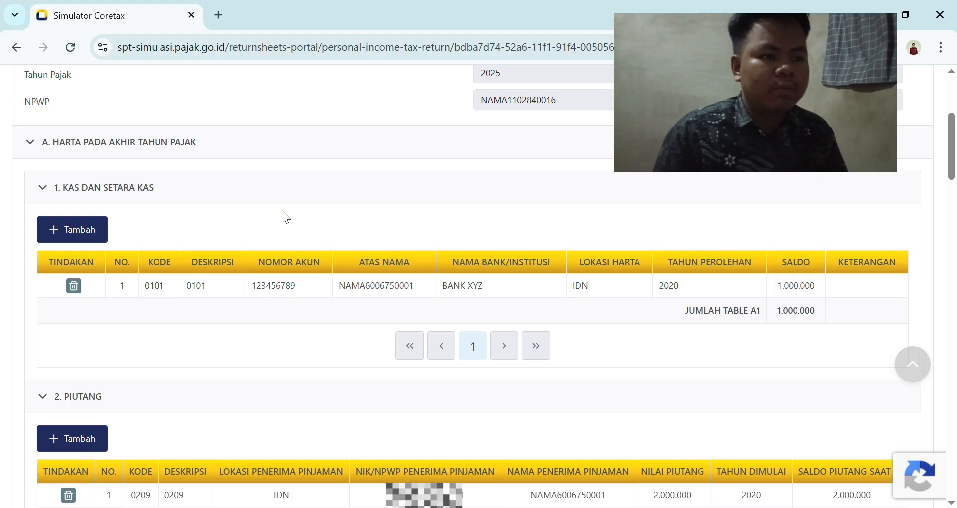
Step: Start a new Kas dan Setara Kas entry with the description Tabungan (Bank/Lembaga Keuangan)
{"action": "left_click", "coordinate": [84, 230]}
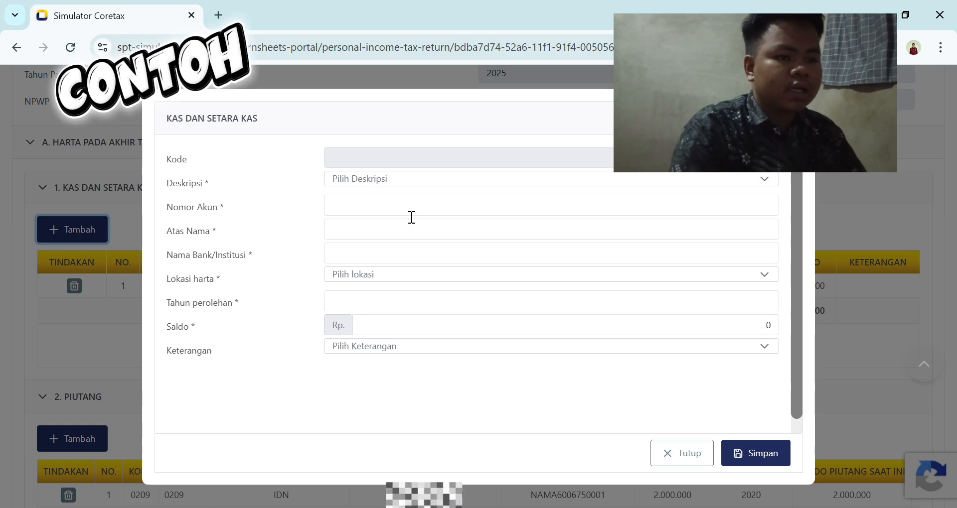
{"action": "left_click", "coordinate": [465, 182]}
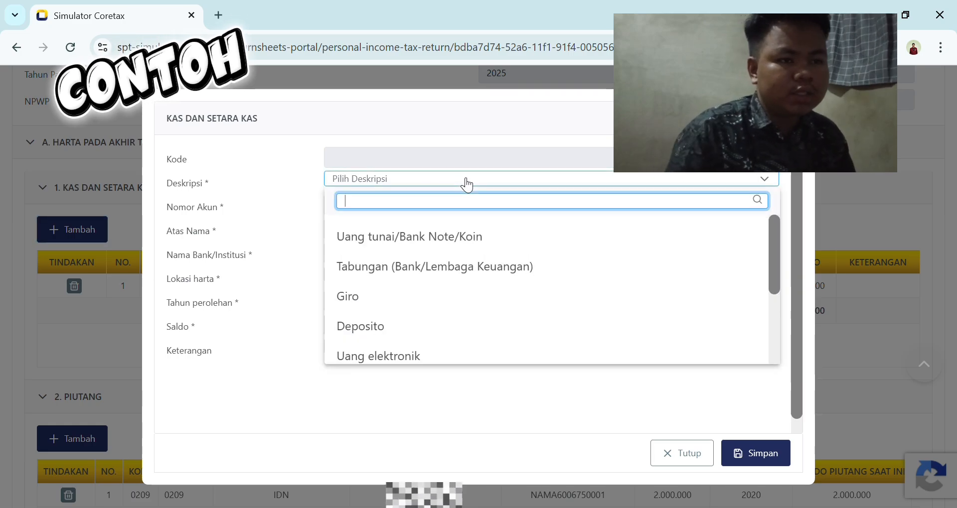
{"action": "left_click", "coordinate": [504, 267]}
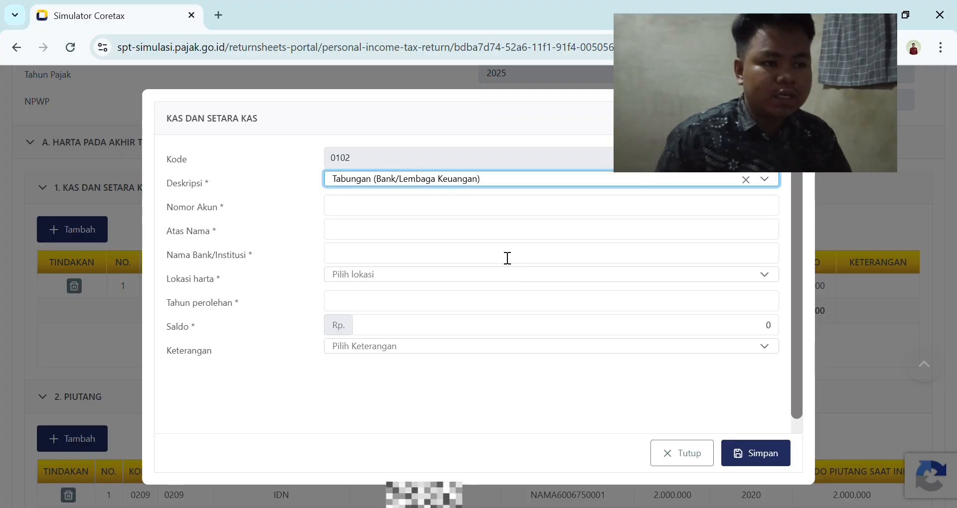
Step: Enter "-" as the savings entry's account number, fill in the account holder's name and set the bank to CBA
{"action": "left_click", "coordinate": [431, 209]}
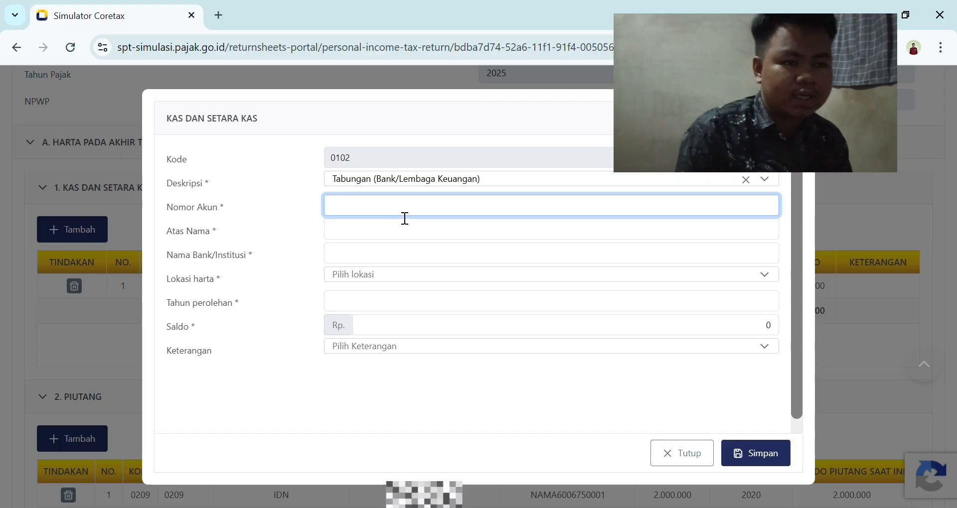
{"action": "type", "text": "-"}
{"action": "key", "text": "Tab"}
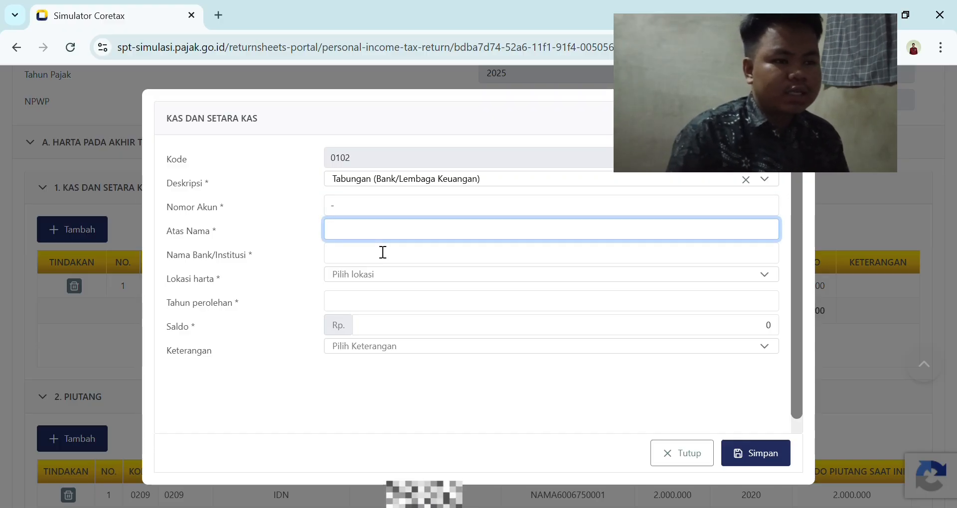
{"action": "type", "text": "Aliung"}
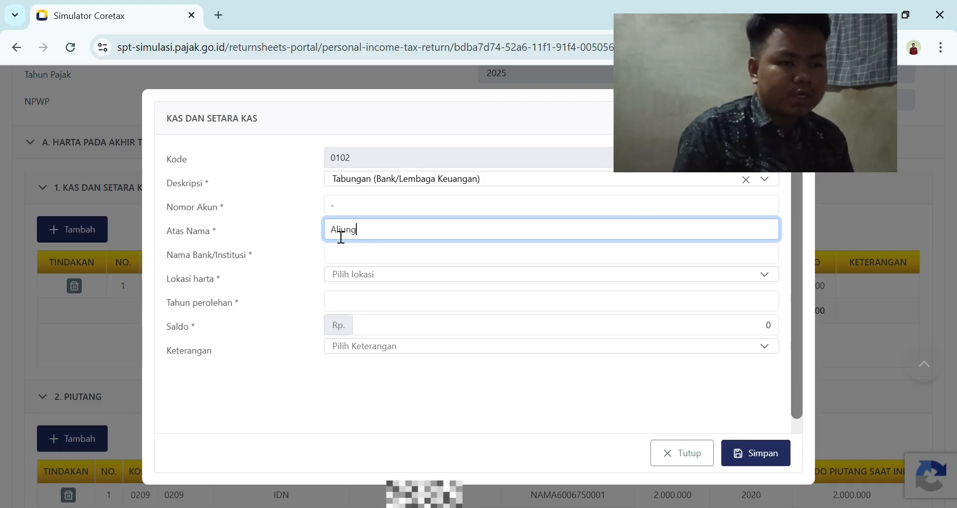
{"action": "left_click", "coordinate": [383, 264]}
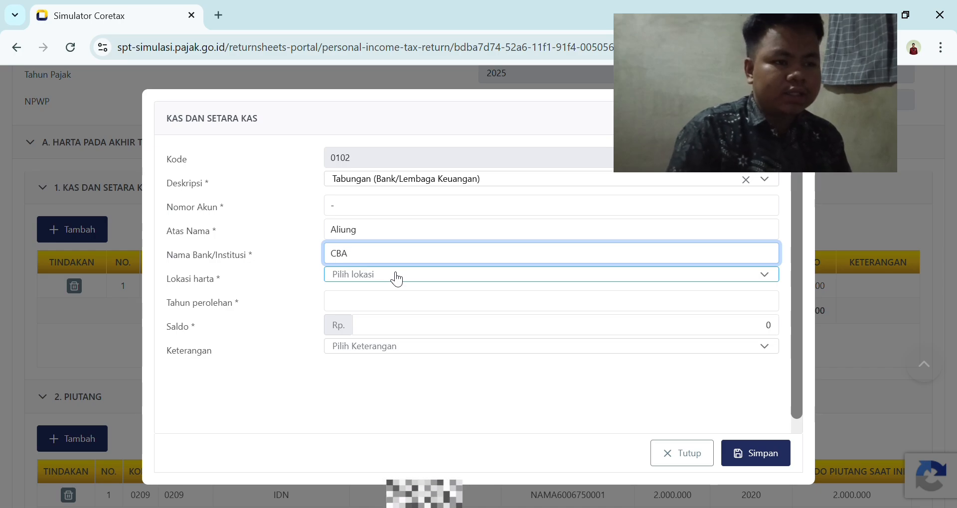
Step: Set the savings entry's asset location to Indonesia and its acquisition year to 2024
{"action": "left_click", "coordinate": [397, 277]}
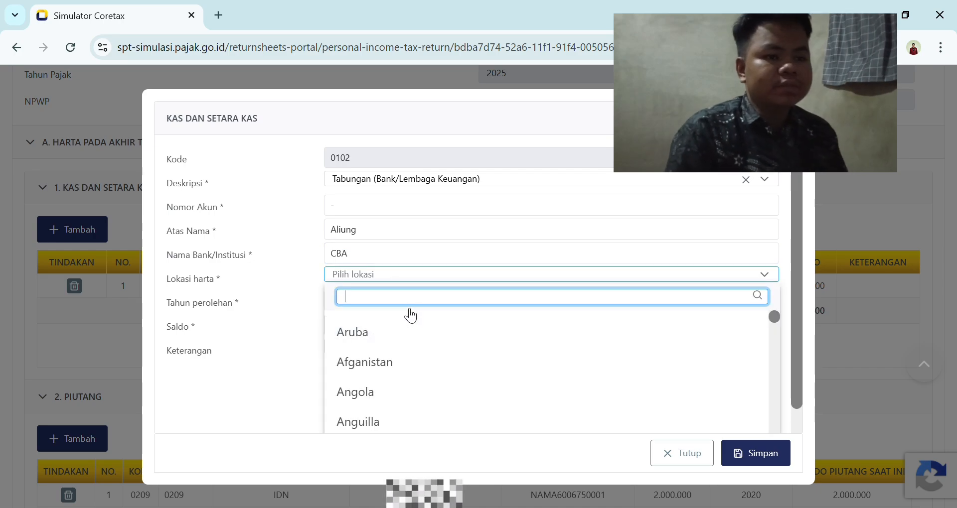
{"action": "type", "text": "indo"}
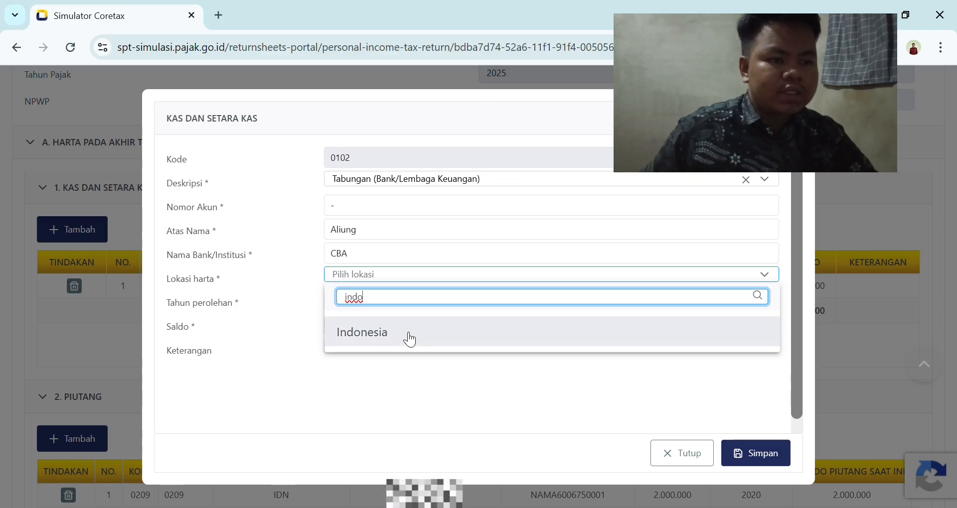
{"action": "left_click", "coordinate": [404, 333]}
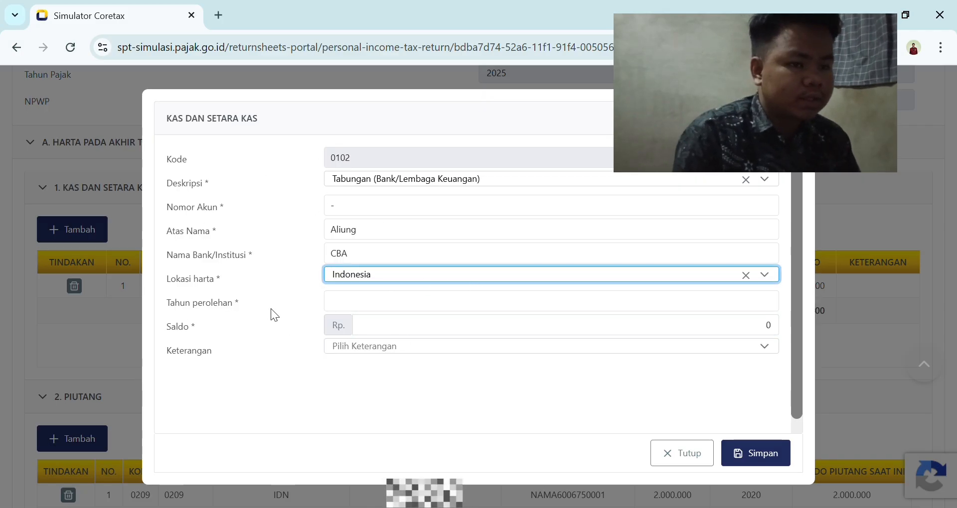
{"action": "left_click", "coordinate": [370, 309]}
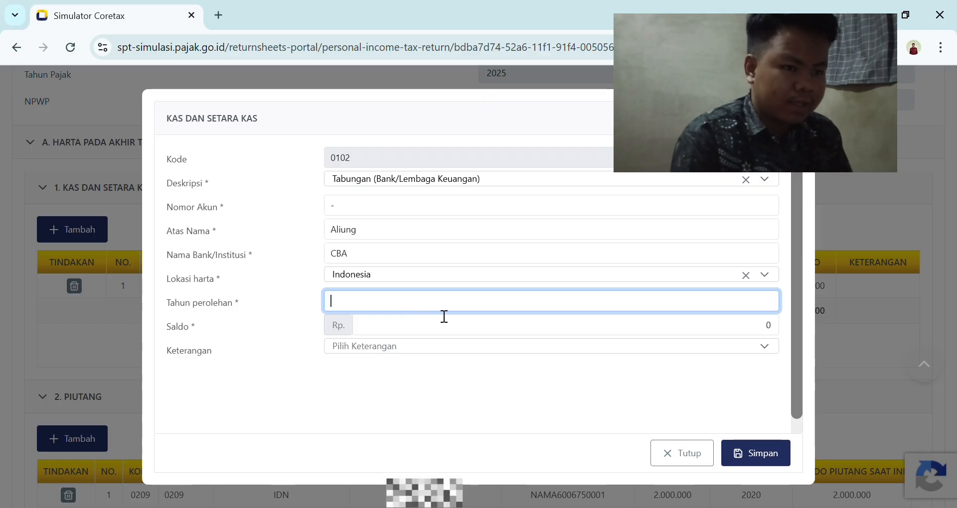
{"action": "type", "text": "2024"}
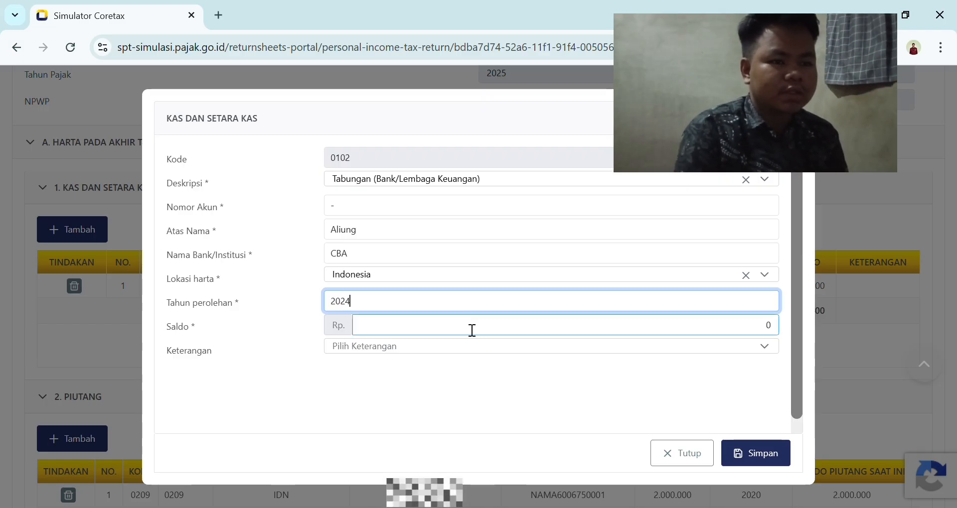
Step: Give the savings entry a balance of Rp 20.000.000 and the Keterangan Harta PPS, and save it
{"action": "left_click", "coordinate": [471, 331]}
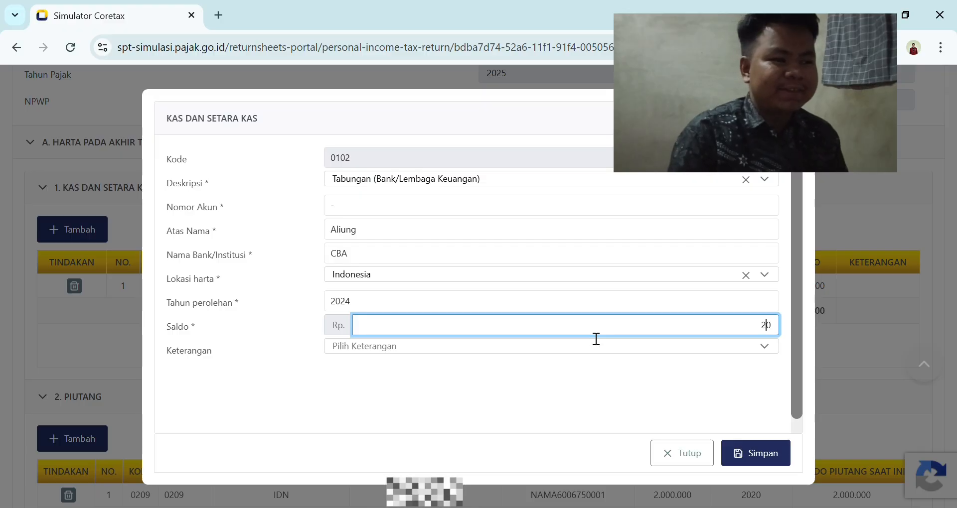
{"action": "type", "text": "2.000"}
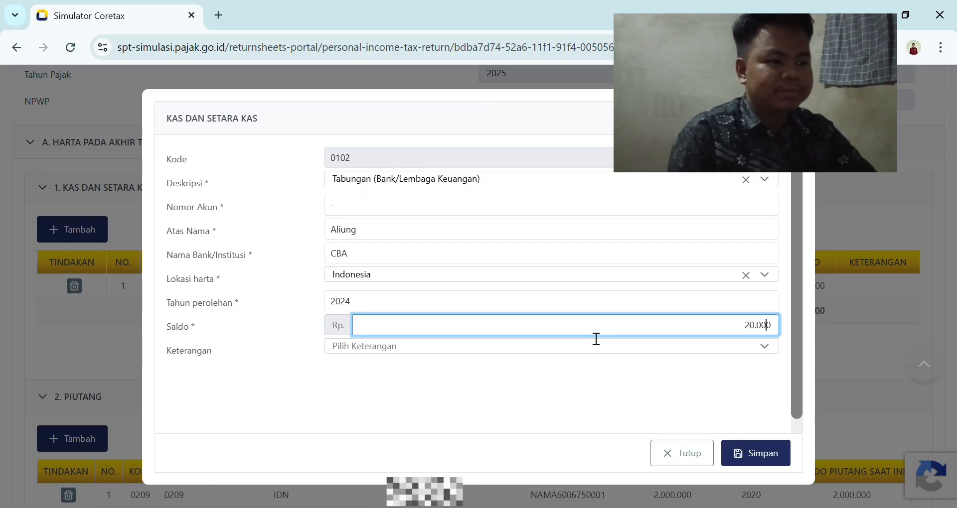
{"action": "type", "text": ".000"}
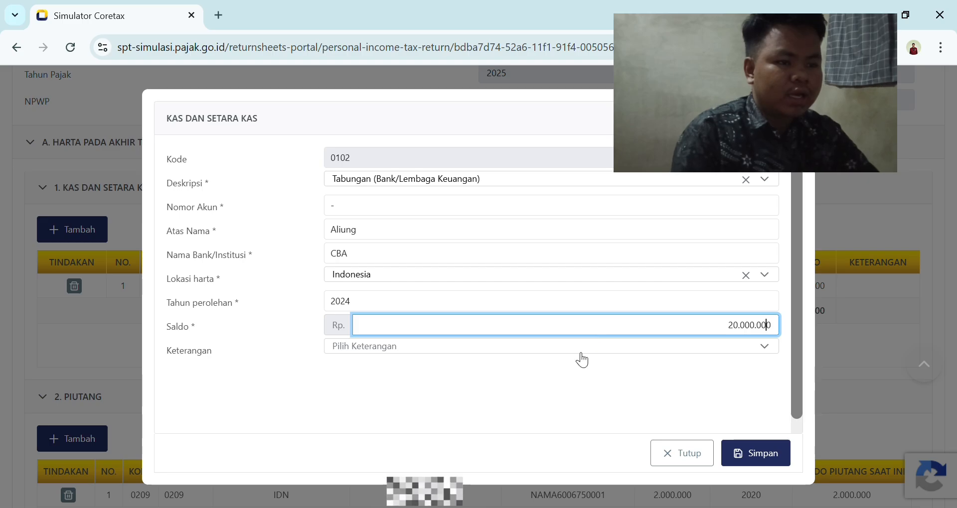
{"action": "left_click", "coordinate": [389, 349]}
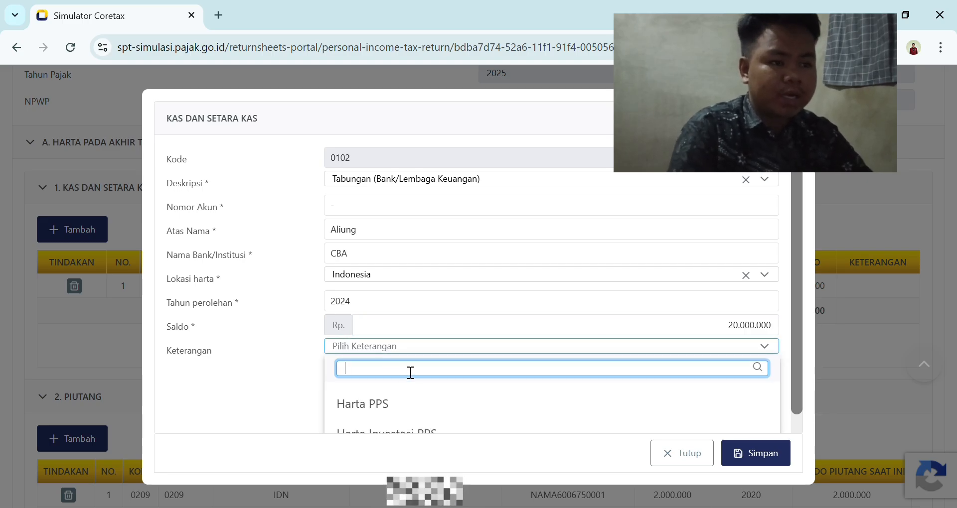
{"action": "left_click", "coordinate": [398, 396]}
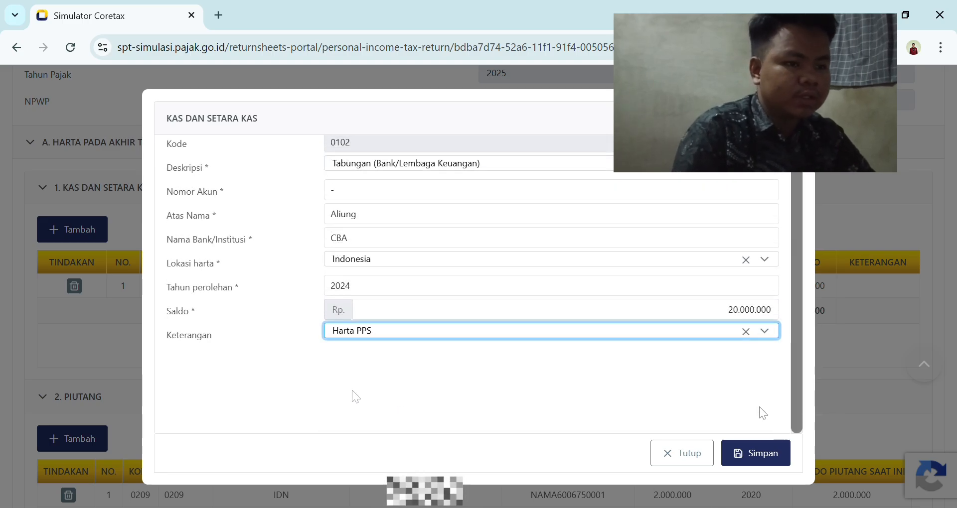
{"action": "left_click", "coordinate": [776, 454]}
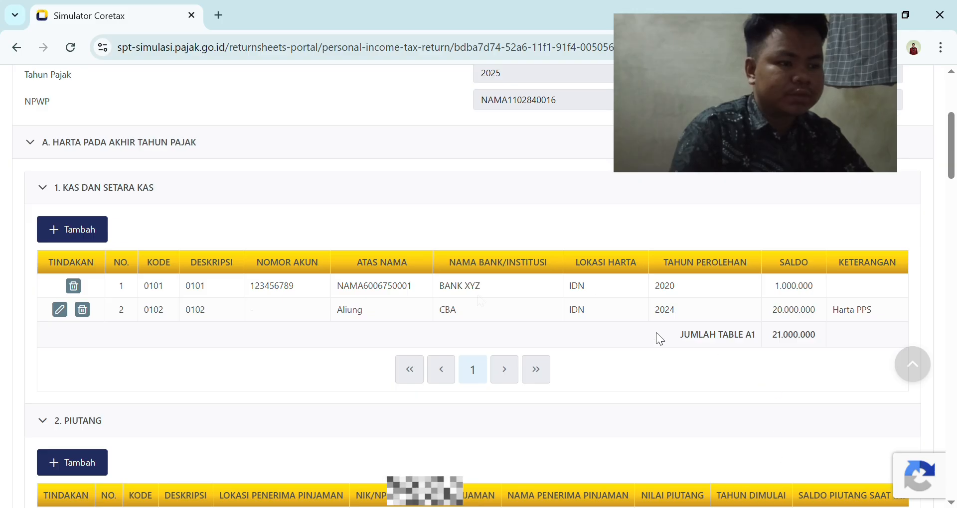
Step: Examine the Piutang, Investasi/Sekuritas, Harta Bergerak, Harta Tidak Bergerak and Aset Lain-lain tables in the L-1 attachment
{"action": "scroll", "coordinate": [369, 314], "scroll_direction": "down", "scroll_amount": 3}
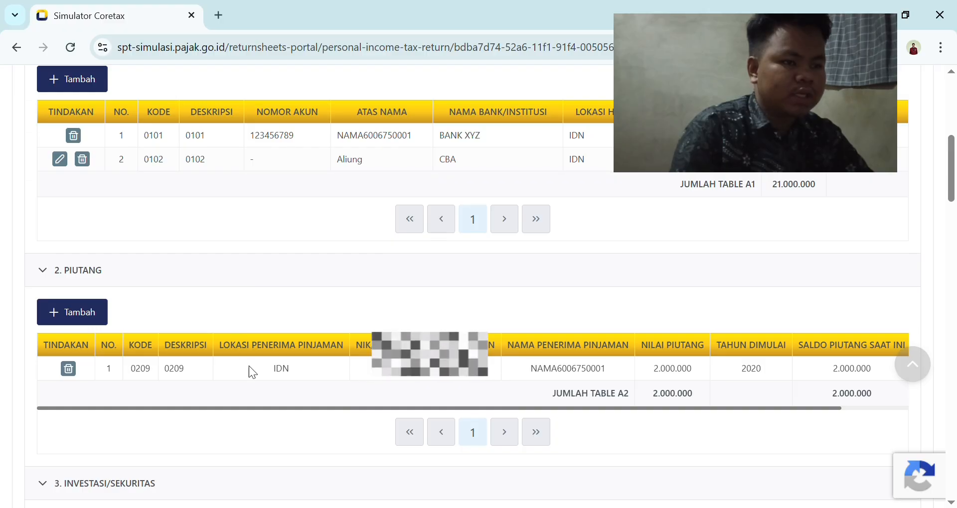
{"action": "scroll", "coordinate": [128, 317], "scroll_direction": "down", "scroll_amount": 3}
{"action": "scroll", "coordinate": [355, 348], "scroll_direction": "down", "scroll_amount": 3}
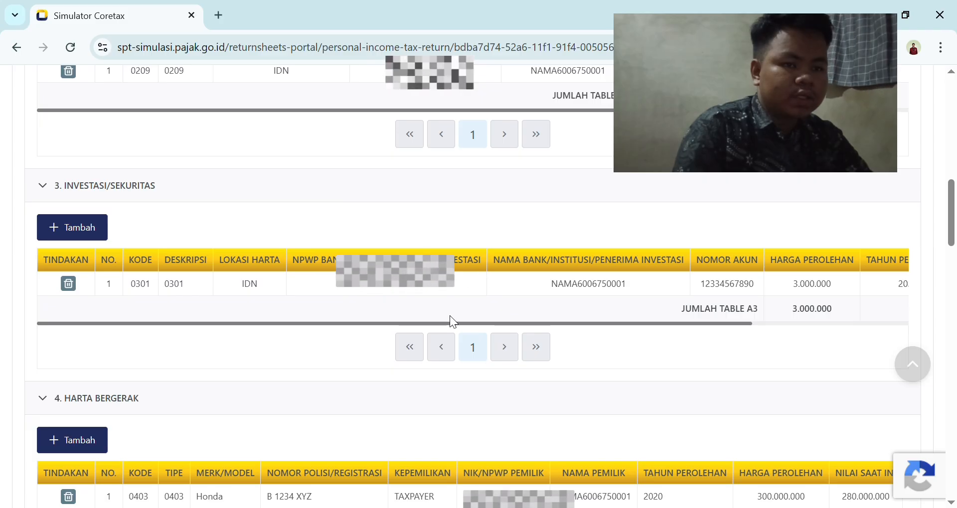
{"action": "scroll", "coordinate": [461, 338], "scroll_direction": "down", "scroll_amount": 3}
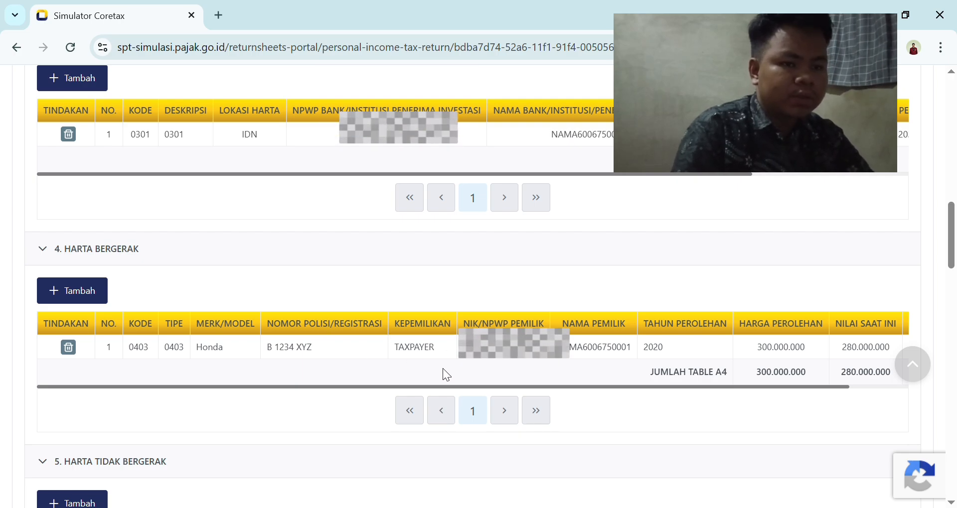
{"action": "scroll", "coordinate": [445, 342], "scroll_direction": "down", "scroll_amount": 6}
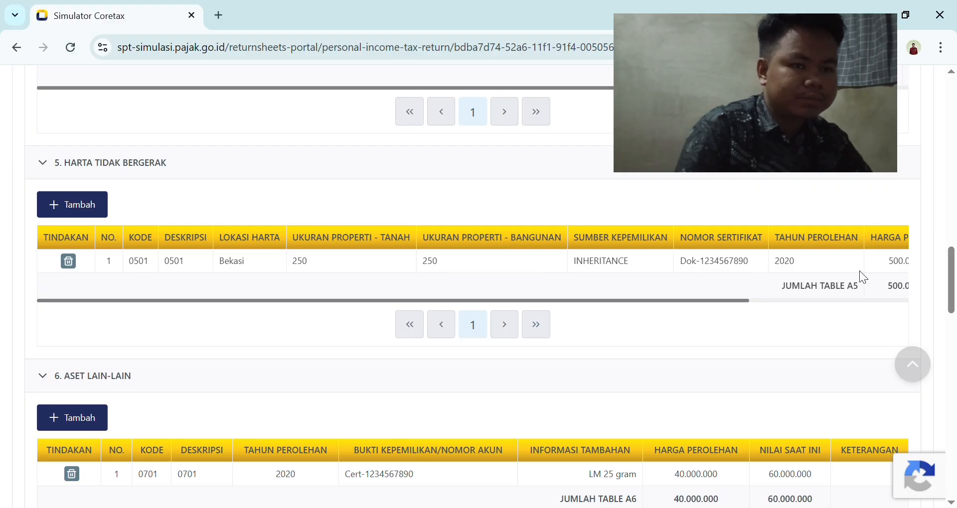
{"action": "left_click_drag", "start_coordinate": [393, 301], "coordinate": [360, 317]}
{"action": "scroll", "coordinate": [194, 227], "scroll_direction": "up", "scroll_amount": 1}
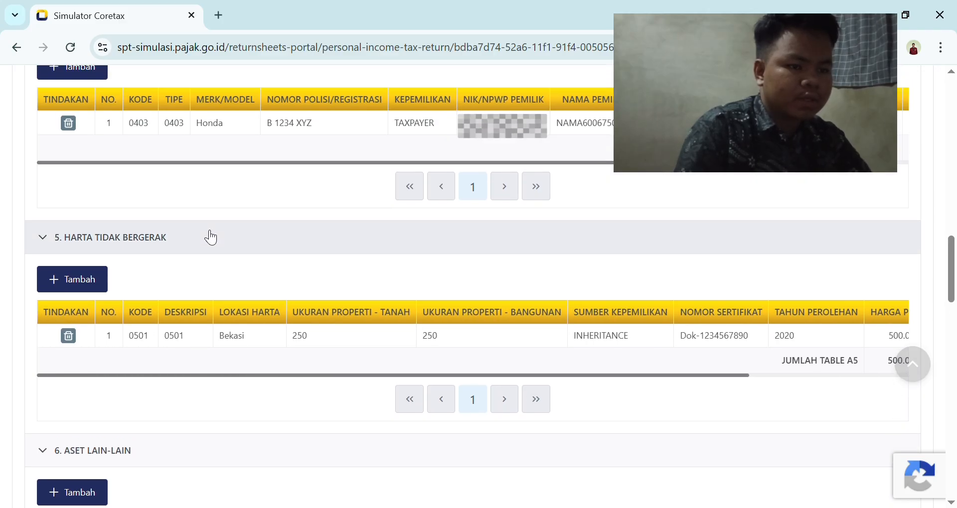
{"action": "scroll", "coordinate": [214, 245], "scroll_direction": "down", "scroll_amount": 3}
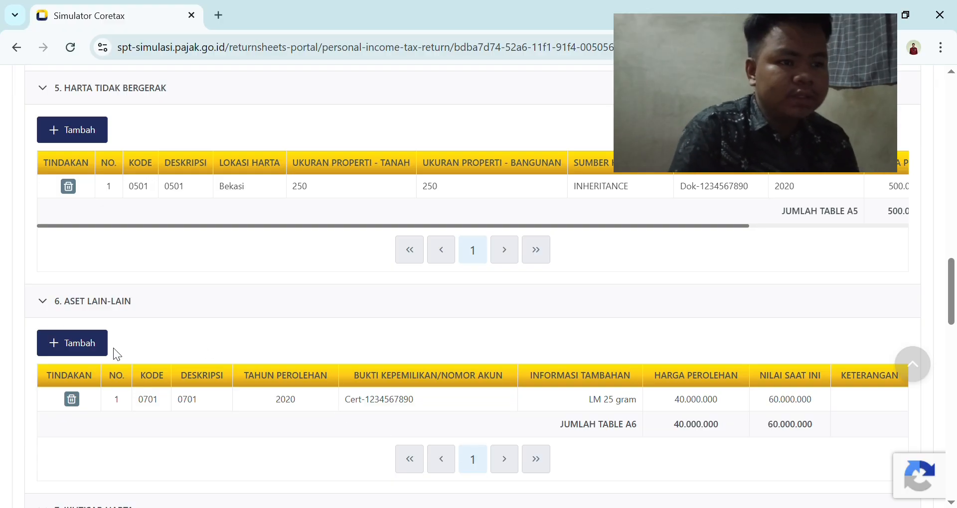
Step: Start a new Aset Lain-lain entry with the description Emas Batangan and the acquisition year 2025
{"action": "left_click", "coordinate": [95, 350]}
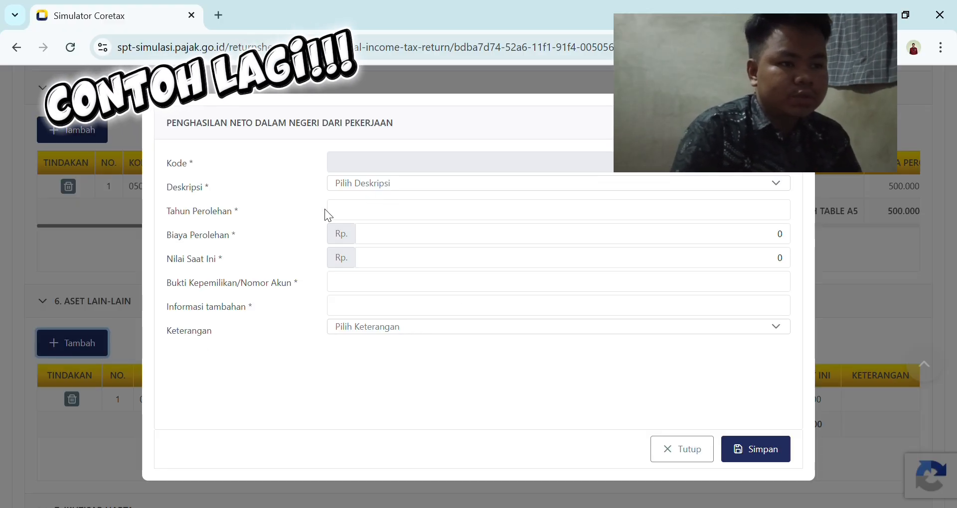
{"action": "left_click", "coordinate": [423, 185]}
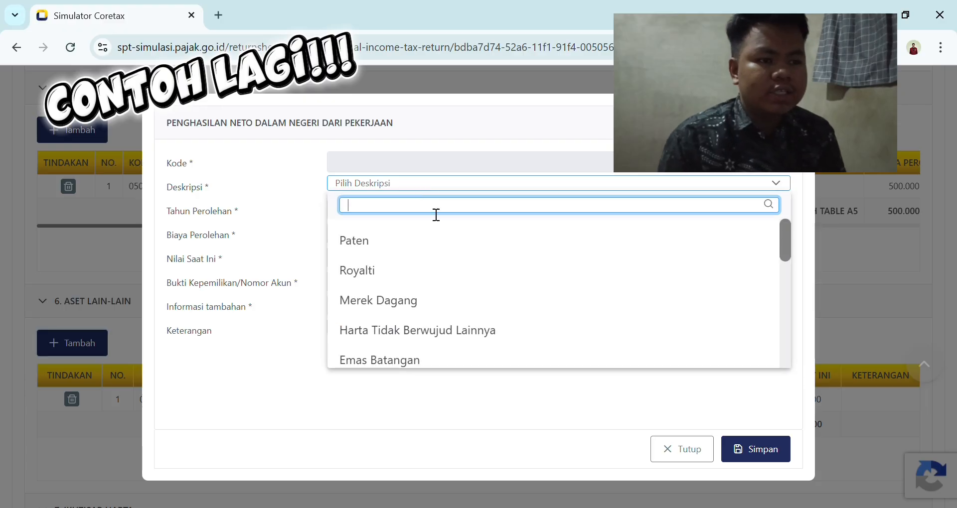
{"action": "scroll", "coordinate": [423, 267], "scroll_direction": "down", "scroll_amount": 3}
{"action": "scroll", "coordinate": [445, 293], "scroll_direction": "down", "scroll_amount": 2}
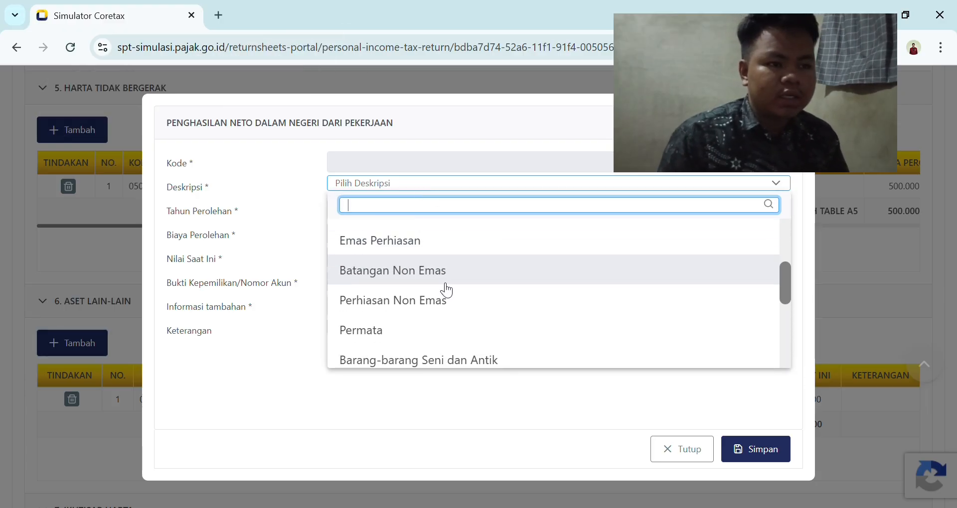
{"action": "scroll", "coordinate": [444, 290], "scroll_direction": "up", "scroll_amount": 2}
{"action": "left_click", "coordinate": [441, 289]}
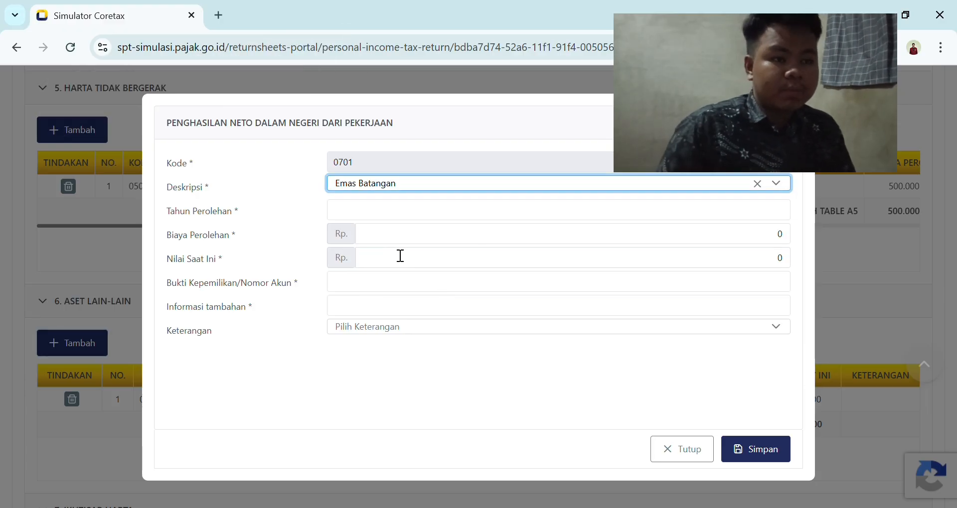
{"action": "left_click", "coordinate": [355, 218]}
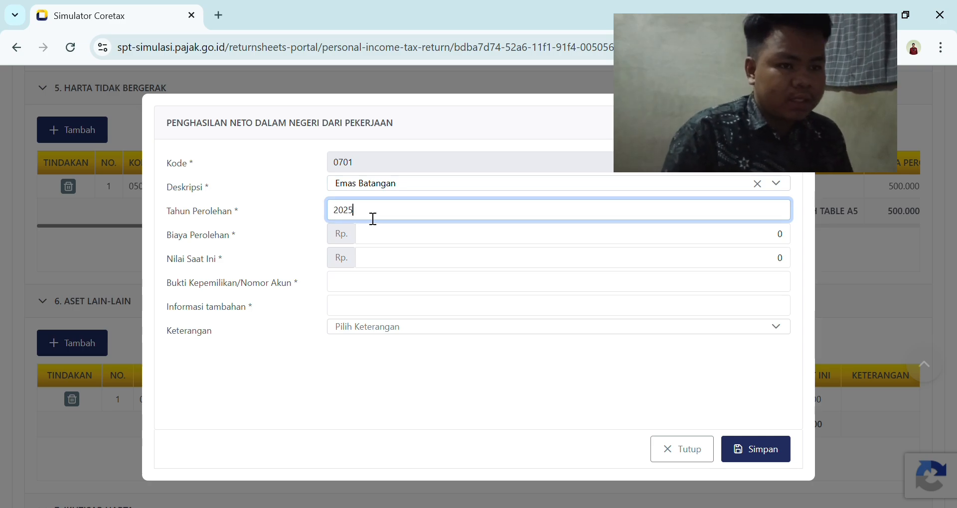
Step: Set the gold bar entry's acquisition cost to Rp 26.000.000 and its current value to Rp 32.000.000
{"action": "left_click", "coordinate": [466, 235]}
{"action": "type", "text": "26."}
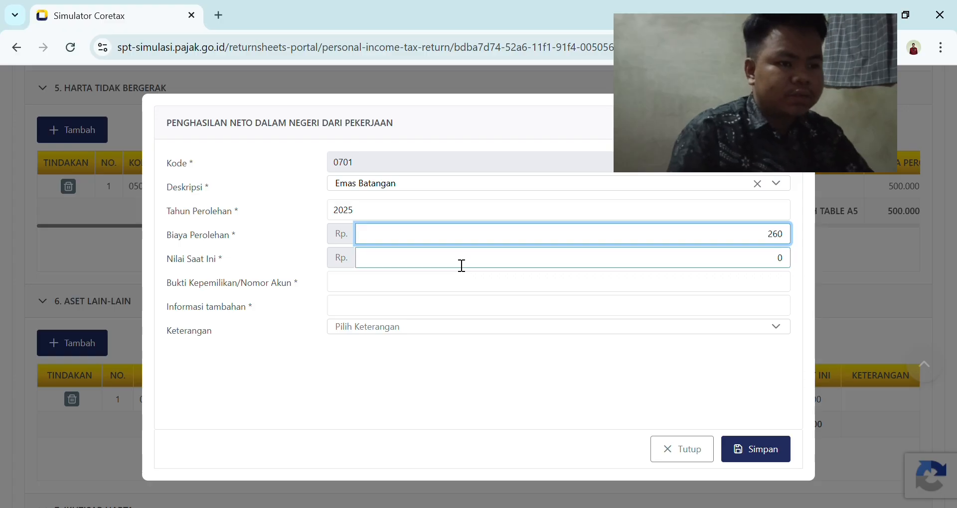
{"action": "type", "text": "000.000"}
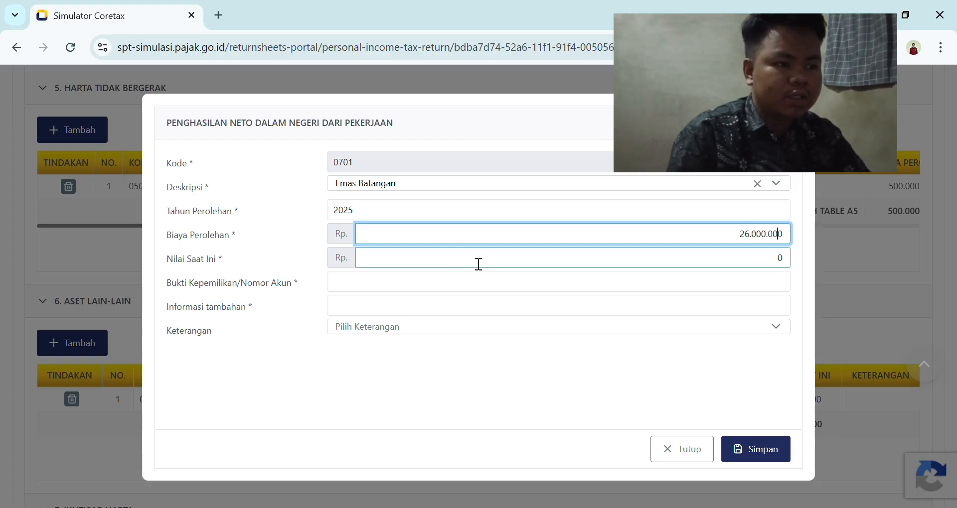
{"action": "left_click", "coordinate": [478, 265]}
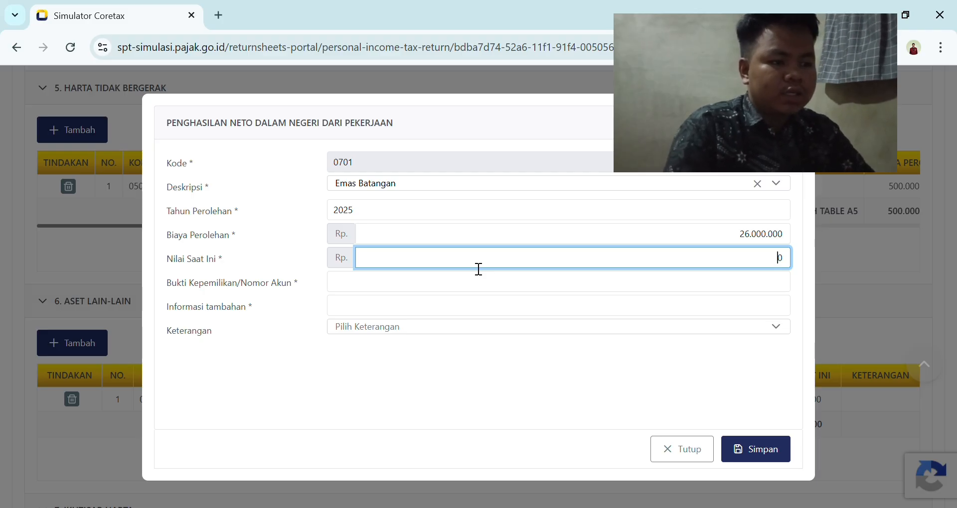
{"action": "type", "text": "3"}
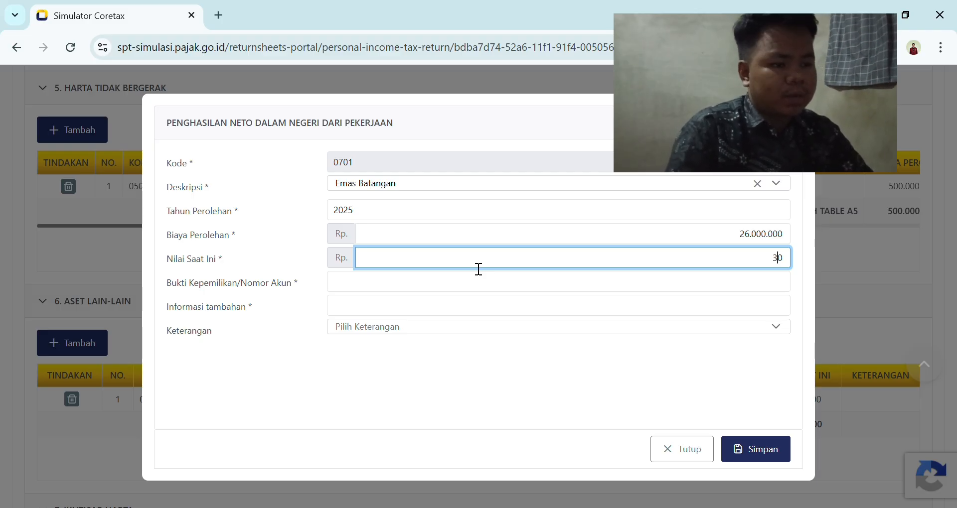
{"action": "type", "text": "2.000.0"}
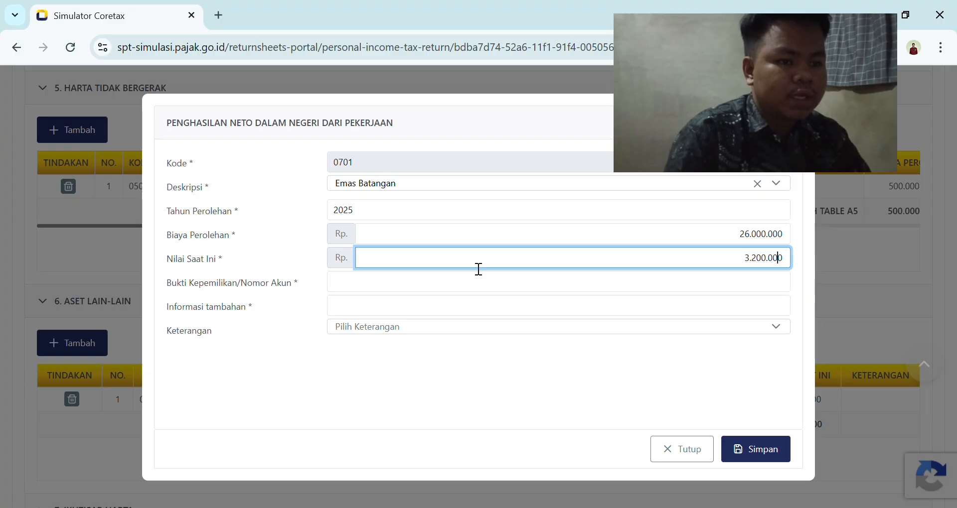
{"action": "type", "text": "0"}
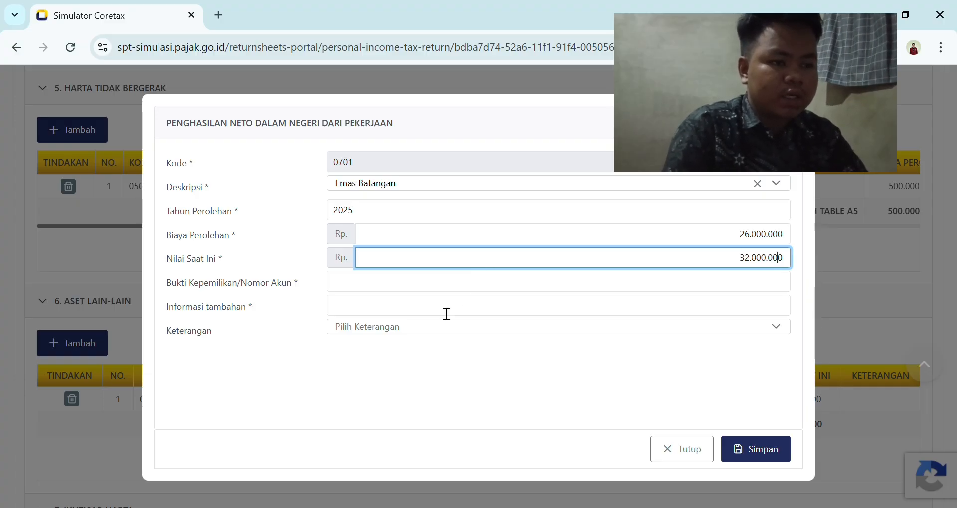
Step: Enter "-" as the gold bar entry's proof of ownership/account number and "Emas Batangan" as its additional information
{"action": "left_click", "coordinate": [414, 289]}
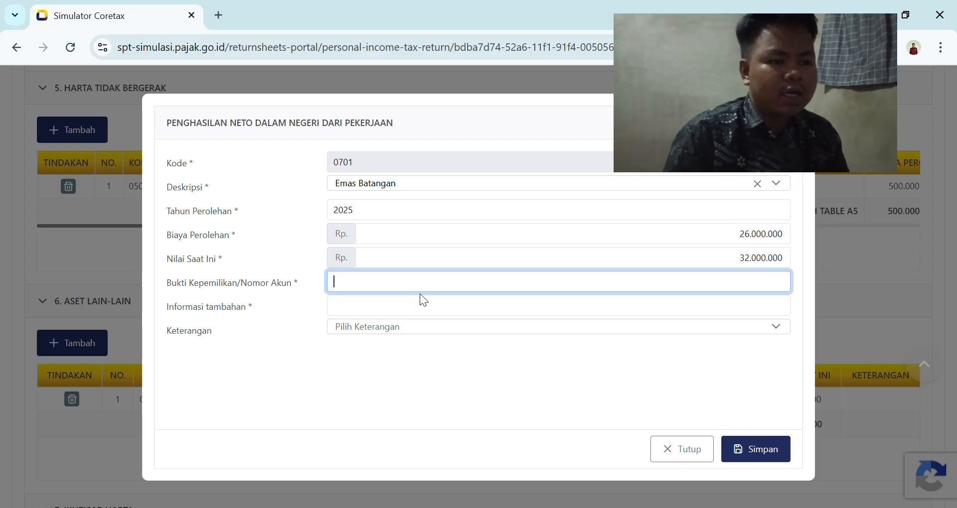
{"action": "type", "text": "-"}
{"action": "left_click", "coordinate": [439, 308]}
{"action": "type", "text": "E"}
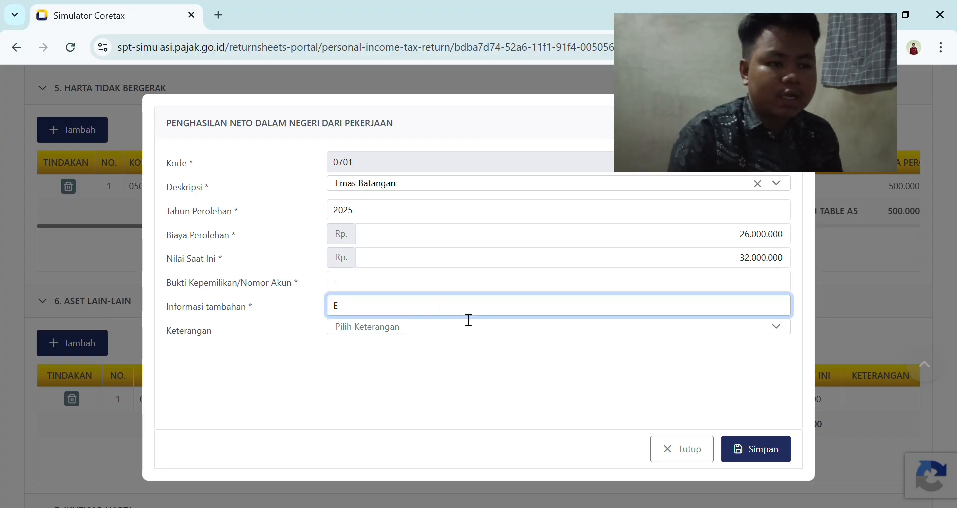
{"action": "type", "text": "mas"}
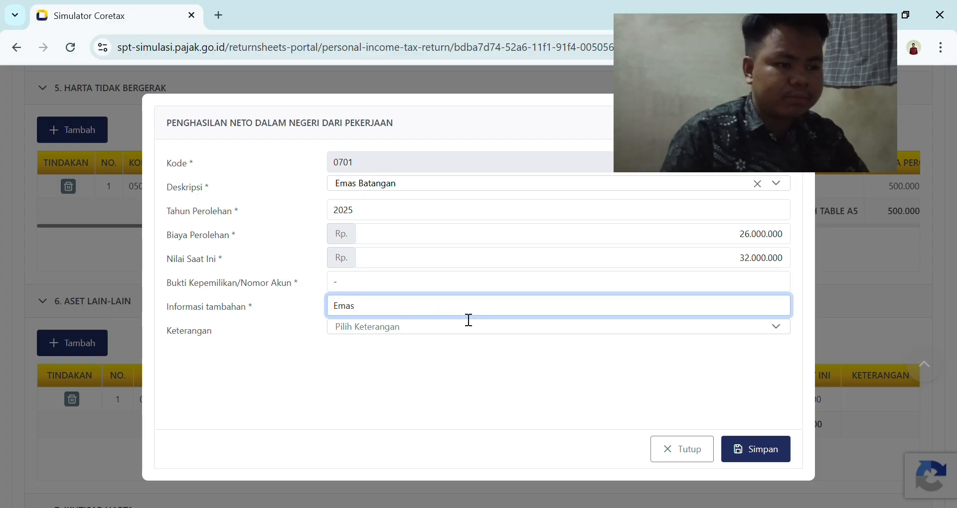
{"action": "type", "text": " Batangan"}
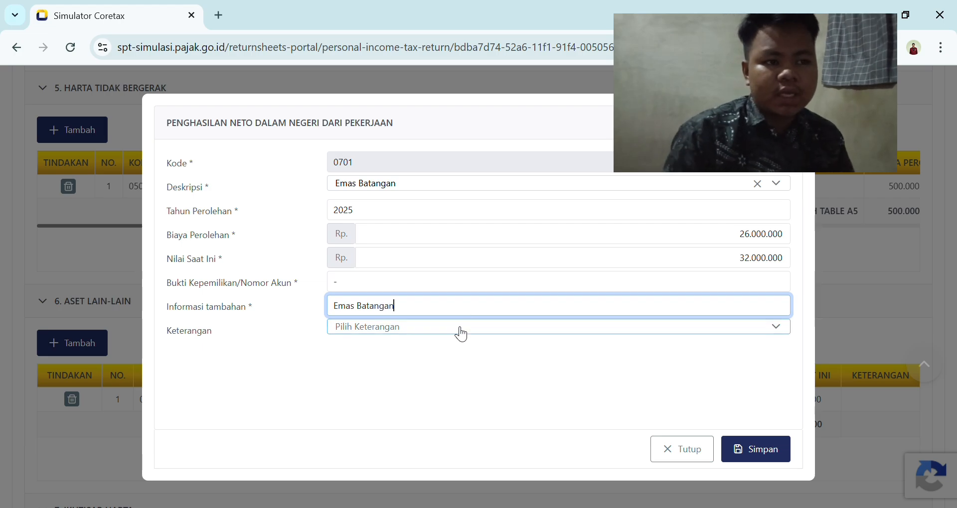
Step: Set the gold bar entry's Keterangan to Harta PPS and save the entry
{"action": "left_click", "coordinate": [458, 327]}
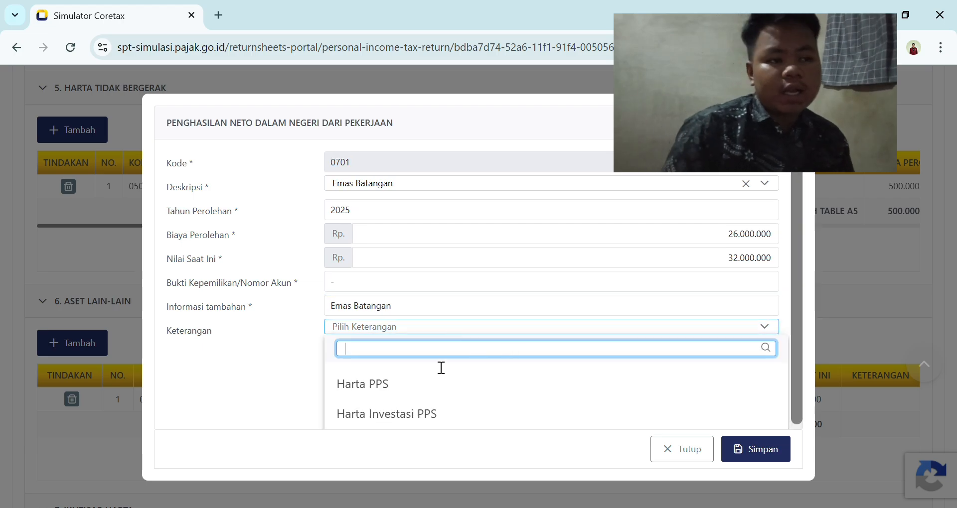
{"action": "left_click", "coordinate": [378, 387]}
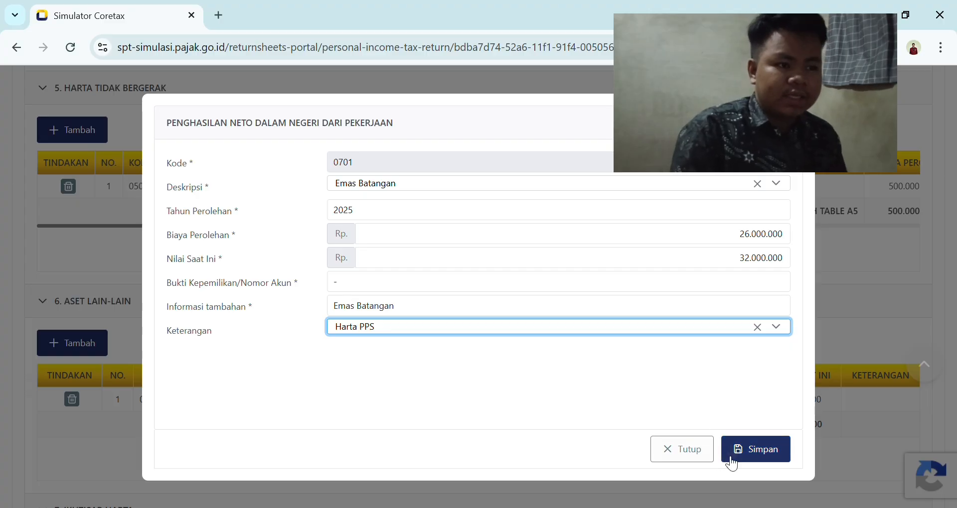
{"action": "left_click", "coordinate": [777, 453]}
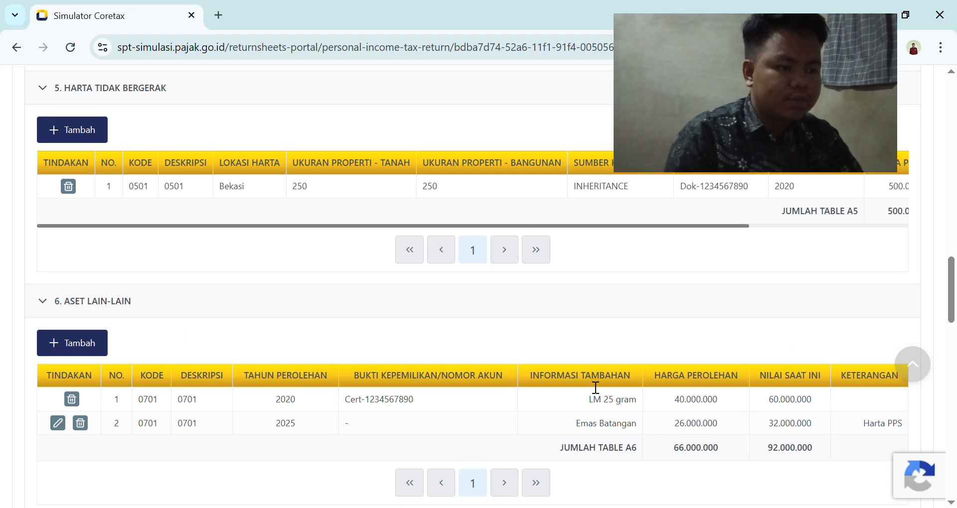
Step: Review the remaining L-1 sections: asset summary, debts, dependants, net employment income and the list of tax withholding slips
{"action": "scroll", "coordinate": [583, 384], "scroll_direction": "down", "scroll_amount": 6}
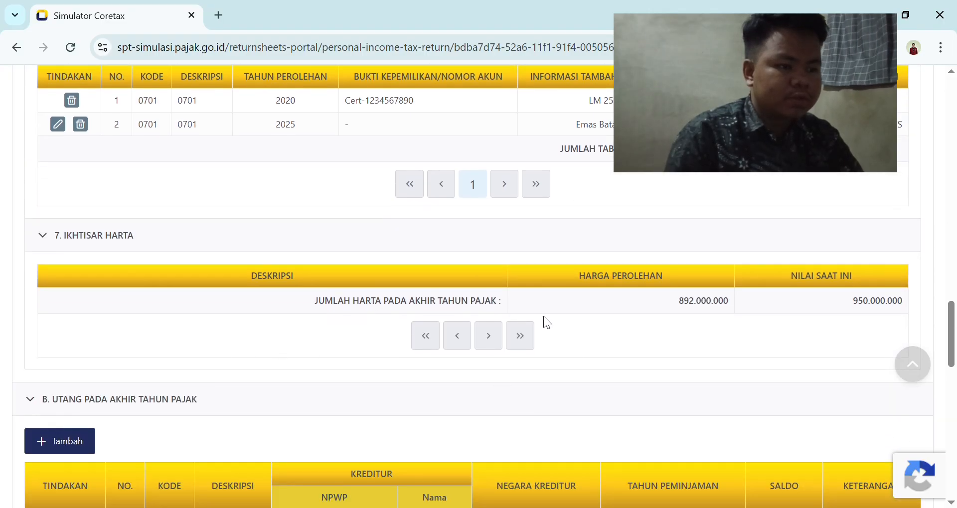
{"action": "scroll", "coordinate": [396, 326], "scroll_direction": "down", "scroll_amount": 4}
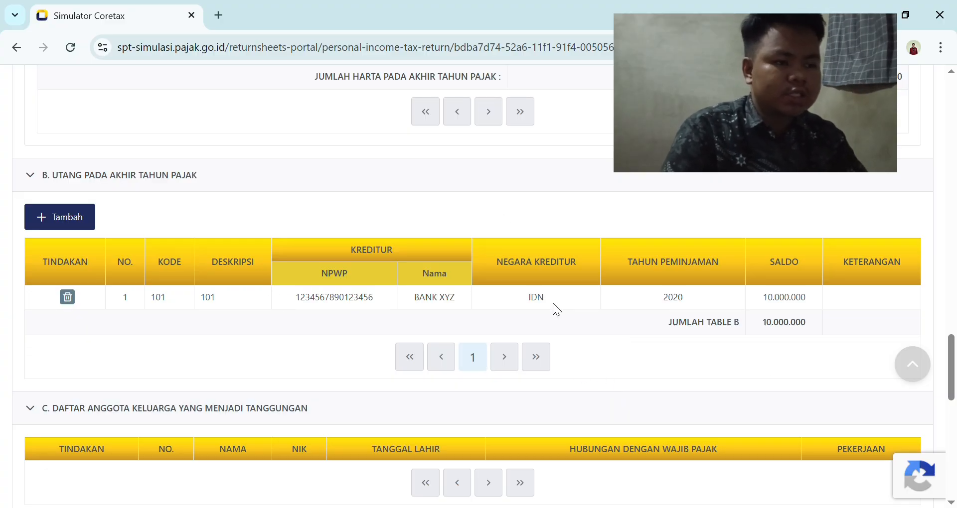
{"action": "scroll", "coordinate": [777, 319], "scroll_direction": "down", "scroll_amount": 3}
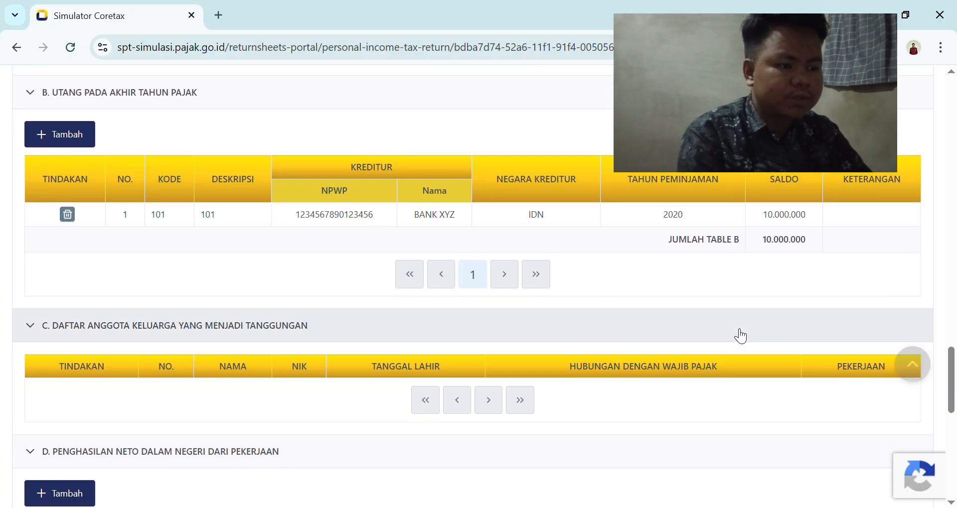
{"action": "scroll", "coordinate": [725, 249], "scroll_direction": "up", "scroll_amount": 2}
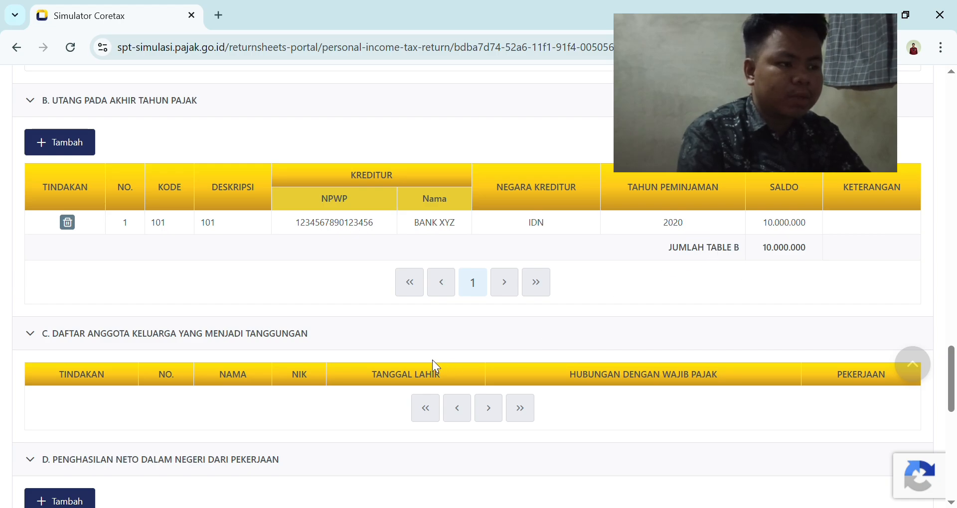
{"action": "scroll", "coordinate": [199, 309], "scroll_direction": "down", "scroll_amount": 1}
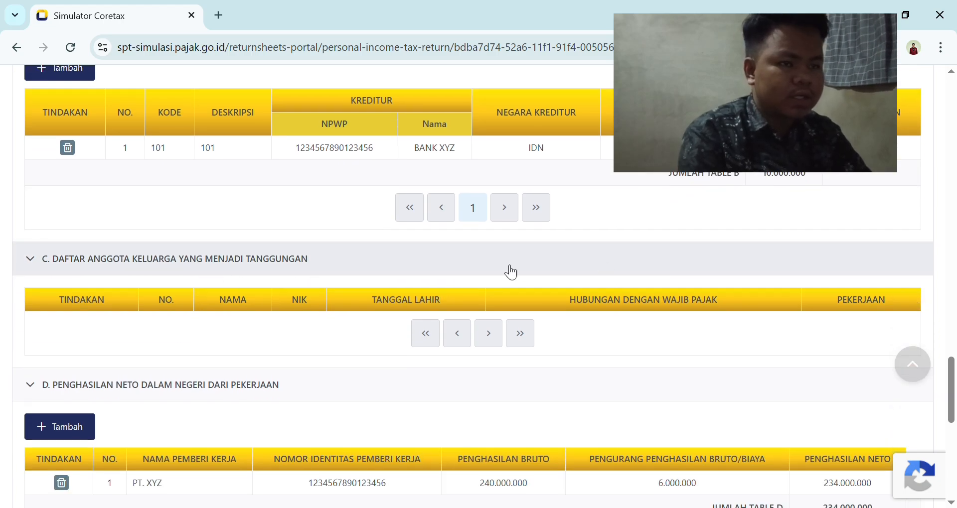
{"action": "scroll", "coordinate": [679, 271], "scroll_direction": "down", "scroll_amount": 3}
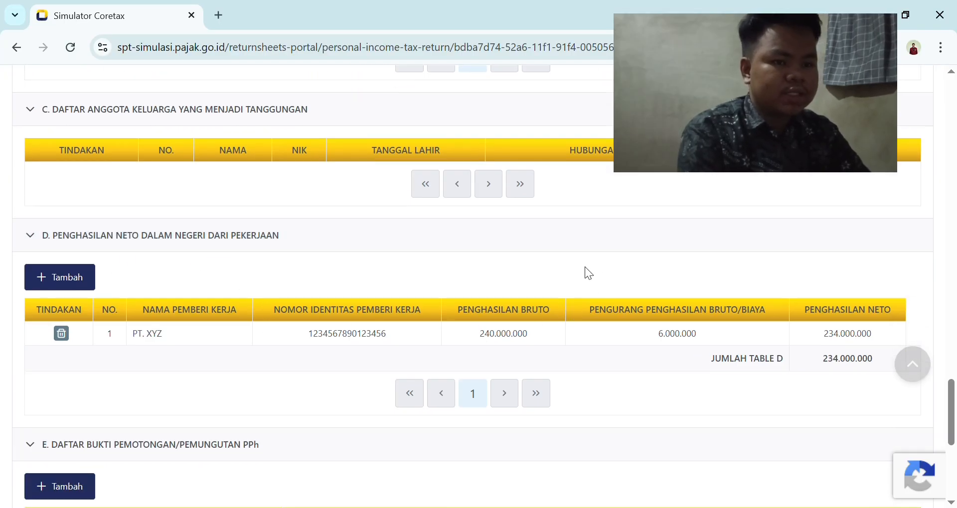
{"action": "scroll", "coordinate": [752, 329], "scroll_direction": "down", "scroll_amount": 4}
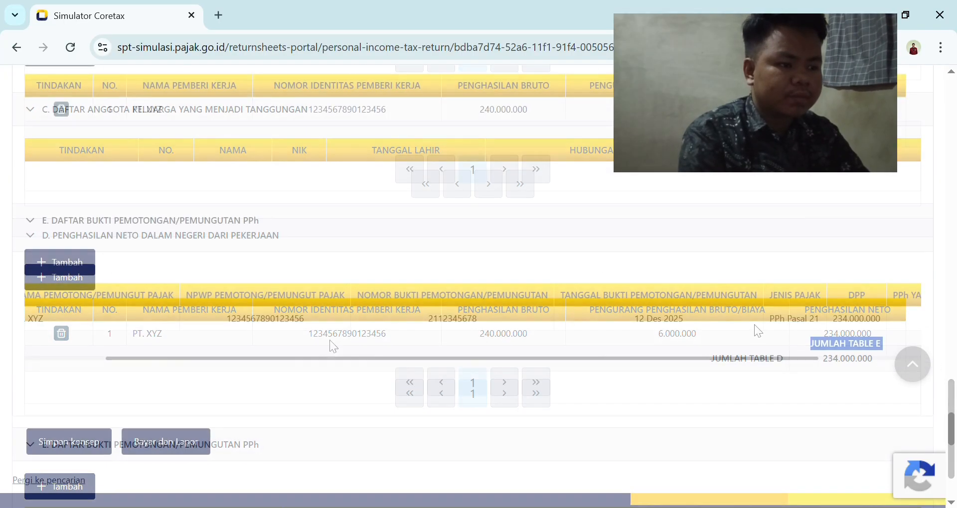
{"action": "scroll", "coordinate": [464, 301], "scroll_direction": "up", "scroll_amount": 4}
{"action": "scroll", "coordinate": [432, 293], "scroll_direction": "up", "scroll_amount": 10}
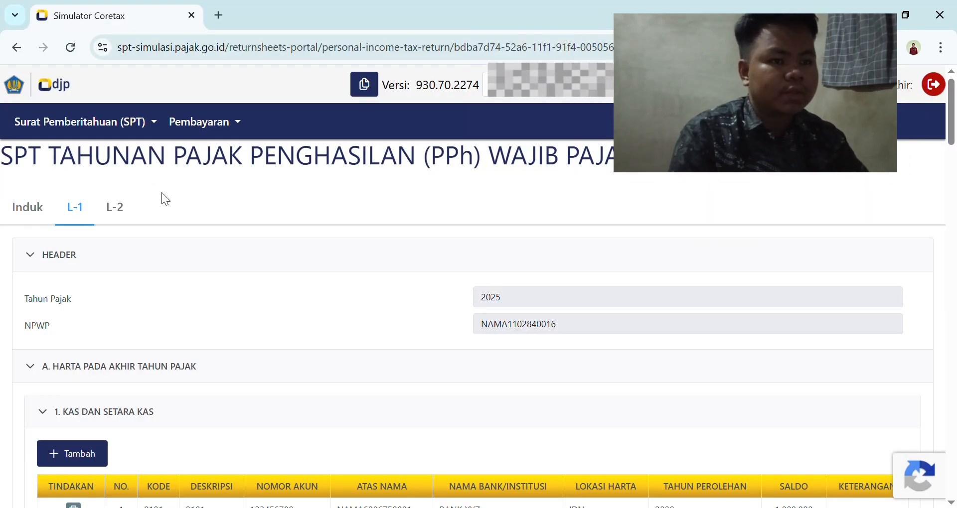
Step: Open the L-2 attachment and review its final-taxed income and non-taxable income tables
{"action": "left_click", "coordinate": [127, 214]}
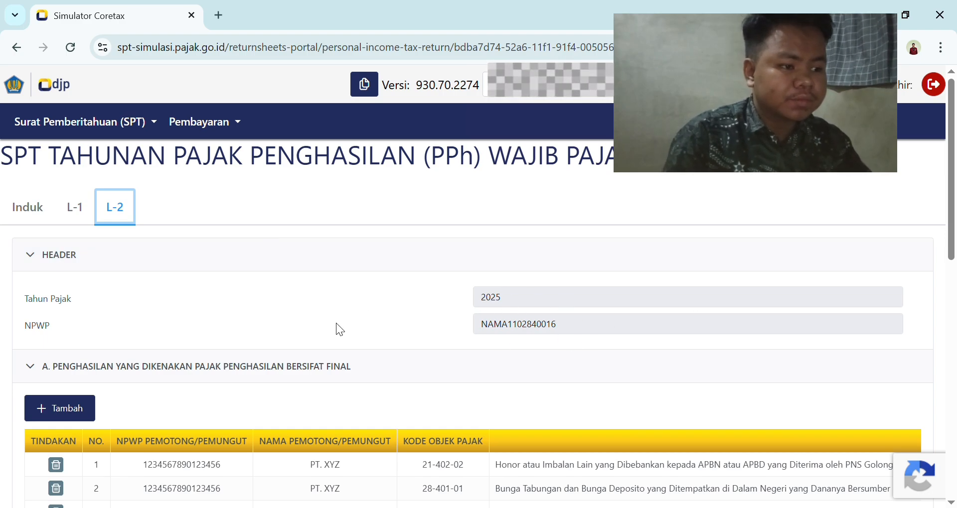
{"action": "scroll", "coordinate": [320, 324], "scroll_direction": "down", "scroll_amount": 3}
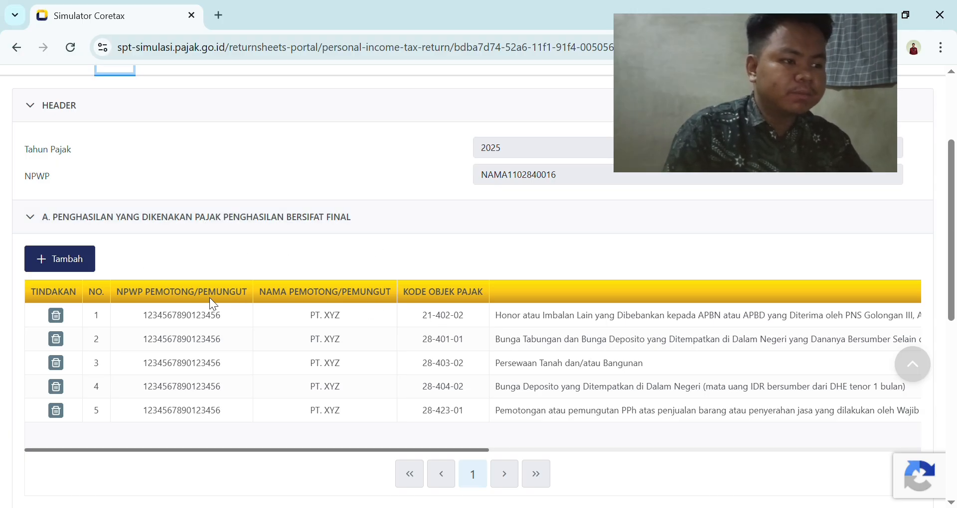
{"action": "scroll", "coordinate": [417, 343], "scroll_direction": "down", "scroll_amount": 2}
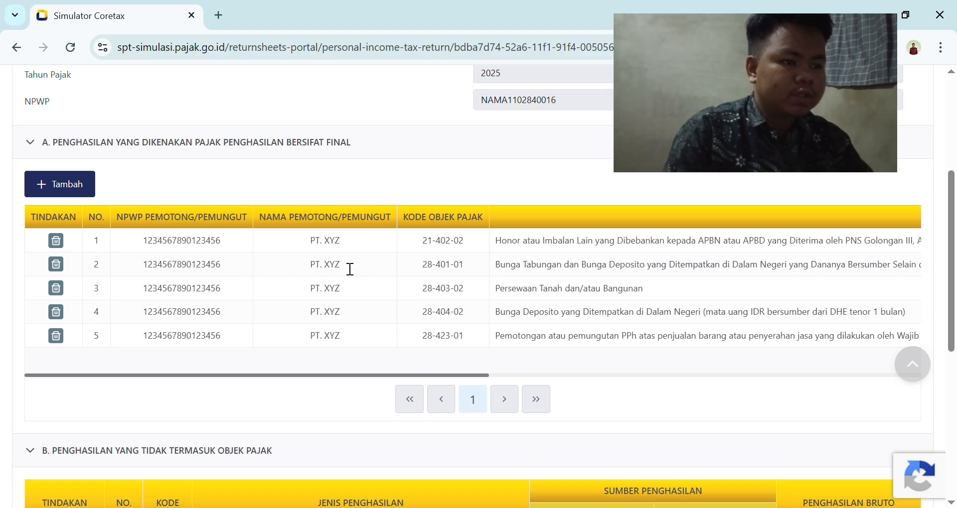
{"action": "scroll", "coordinate": [317, 265], "scroll_direction": "down", "scroll_amount": 5}
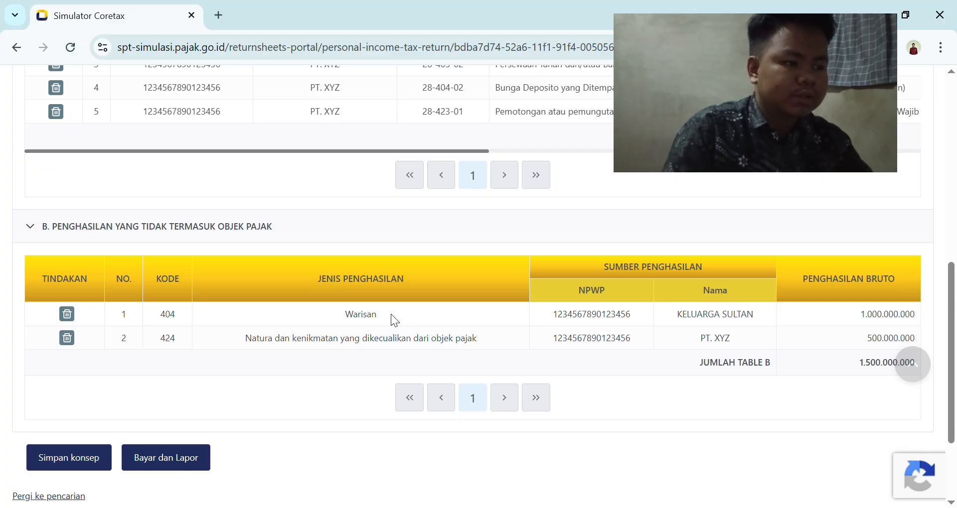
{"action": "scroll", "coordinate": [280, 307], "scroll_direction": "down", "scroll_amount": 3}
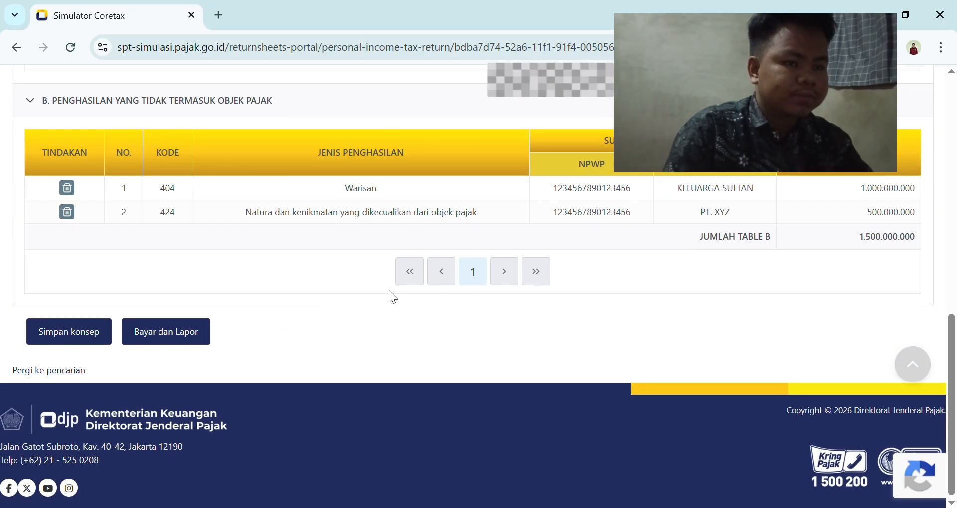
{"action": "scroll", "coordinate": [392, 292], "scroll_direction": "up", "scroll_amount": 2}
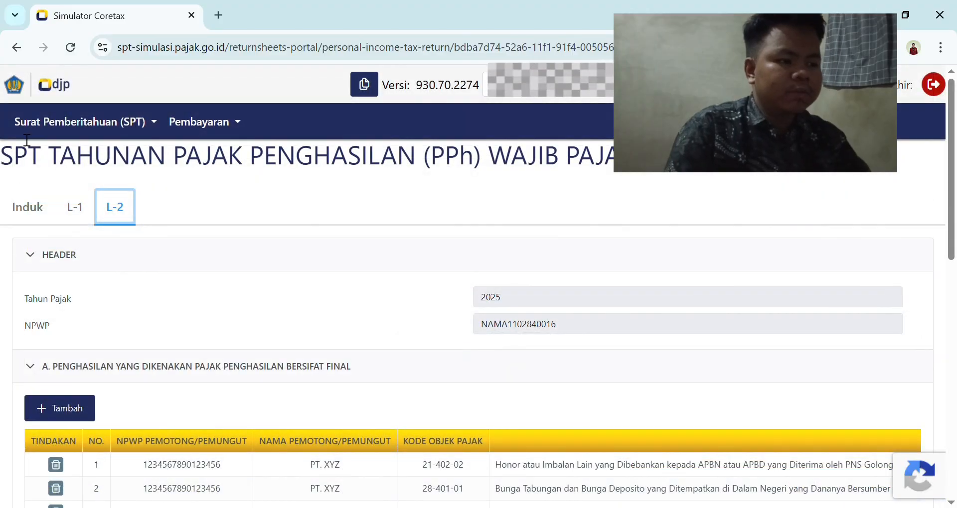
Step: Return to the Induk form and check its answers from the net income summary through to the closing declaration
{"action": "left_click", "coordinate": [39, 213]}
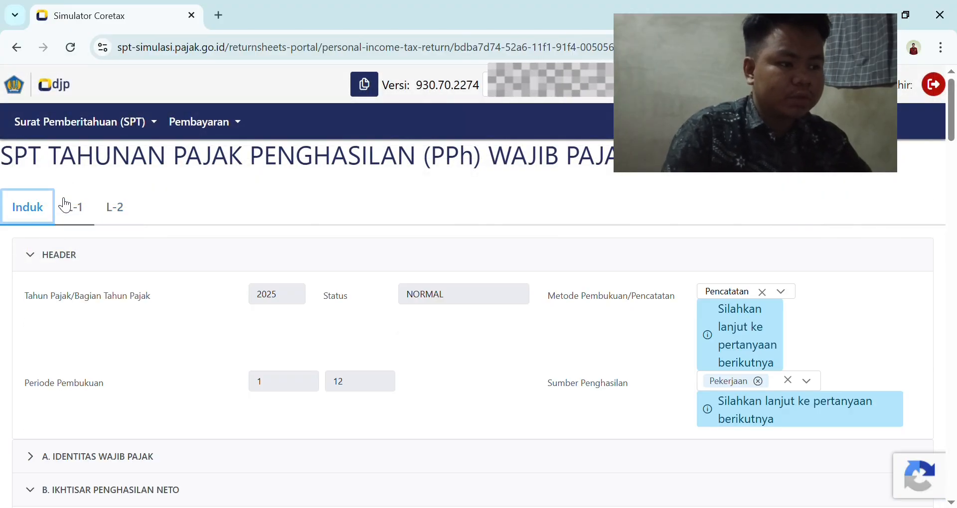
{"action": "scroll", "coordinate": [167, 316], "scroll_direction": "down", "scroll_amount": 7}
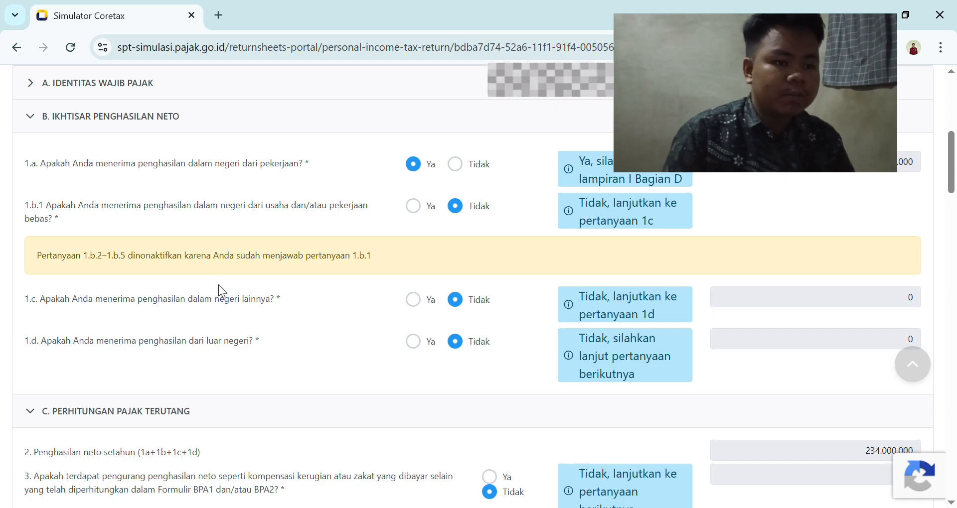
{"action": "scroll", "coordinate": [218, 285], "scroll_direction": "down", "scroll_amount": 15}
{"action": "scroll", "coordinate": [206, 284], "scroll_direction": "down", "scroll_amount": 14}
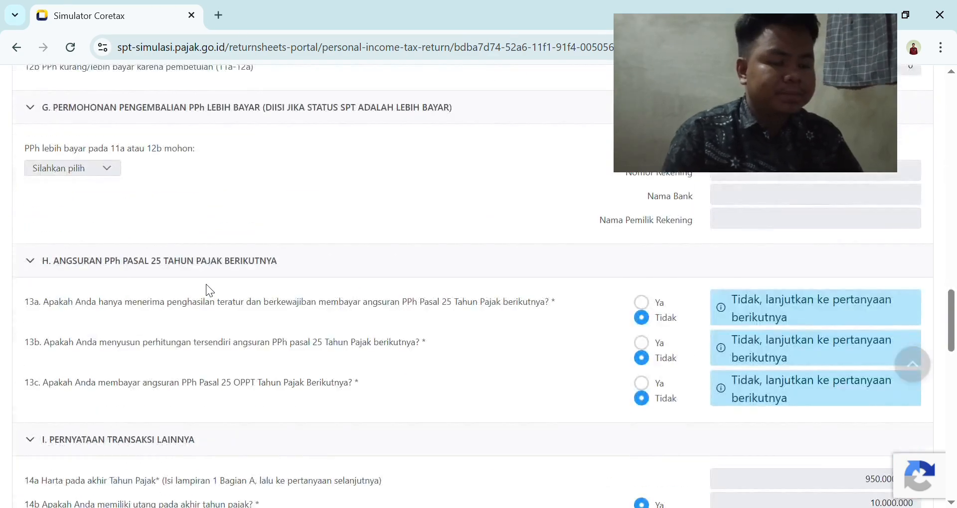
{"action": "scroll", "coordinate": [205, 279], "scroll_direction": "up", "scroll_amount": 17}
{"action": "scroll", "coordinate": [205, 270], "scroll_direction": "up", "scroll_amount": 12}
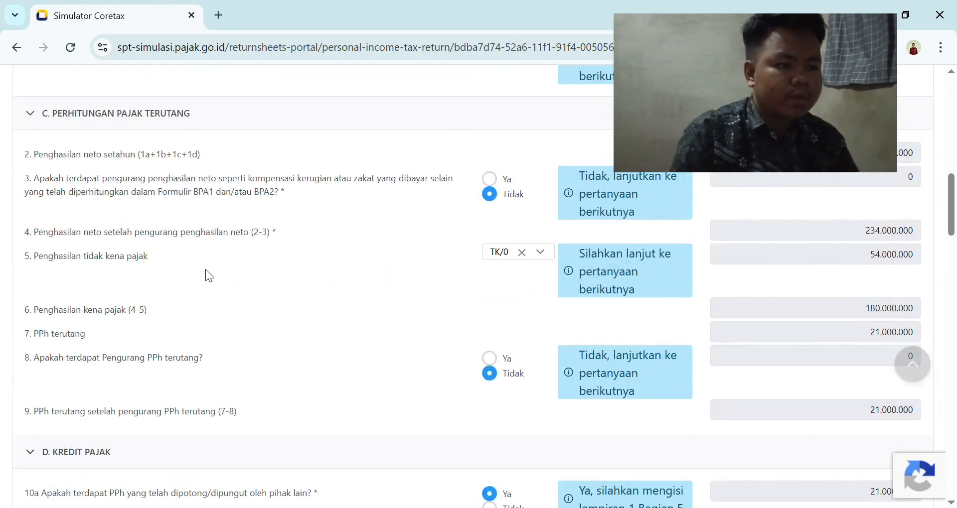
{"action": "scroll", "coordinate": [234, 279], "scroll_direction": "down", "scroll_amount": 20}
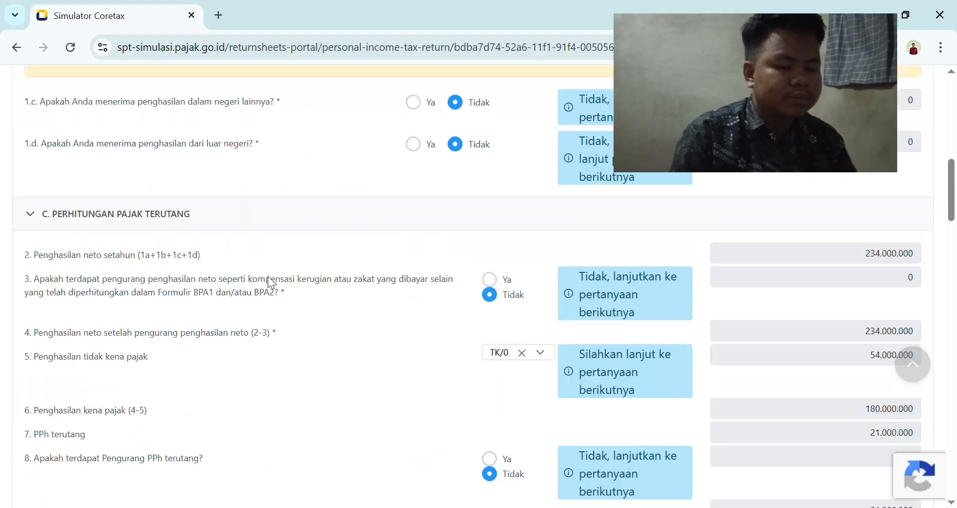
{"action": "scroll", "coordinate": [232, 280], "scroll_direction": "down", "scroll_amount": 15}
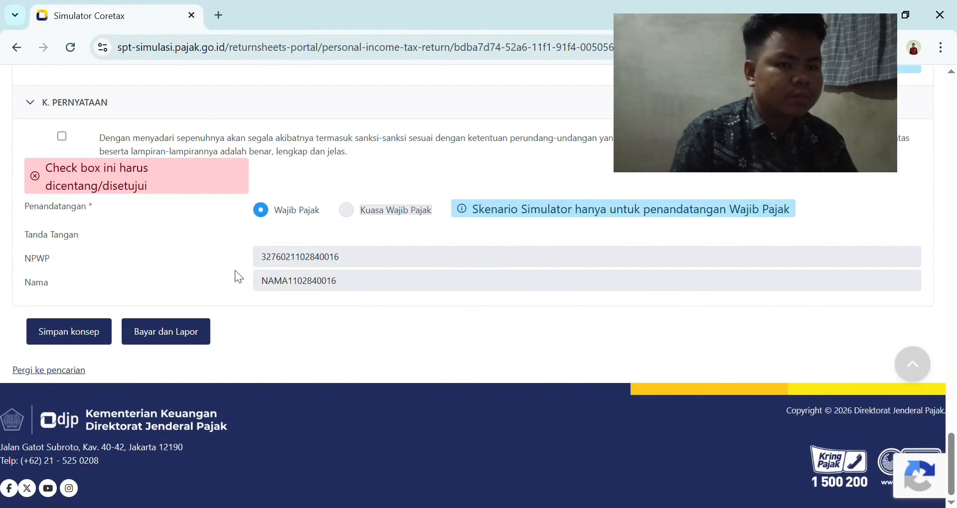
Step: Agree to the statement in section K. Pernyataan and save the return as a draft
{"action": "scroll", "coordinate": [229, 269], "scroll_direction": "up", "scroll_amount": 3}
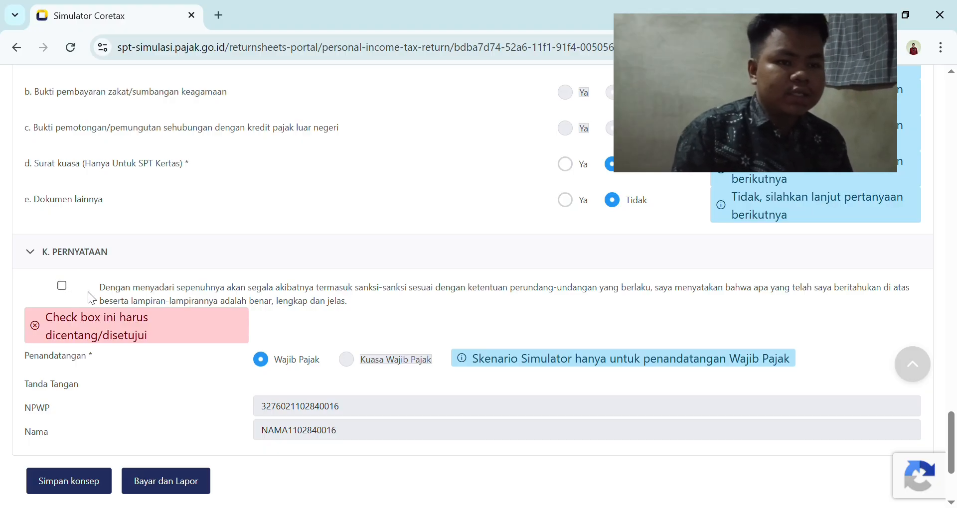
{"action": "left_click", "coordinate": [61, 286]}
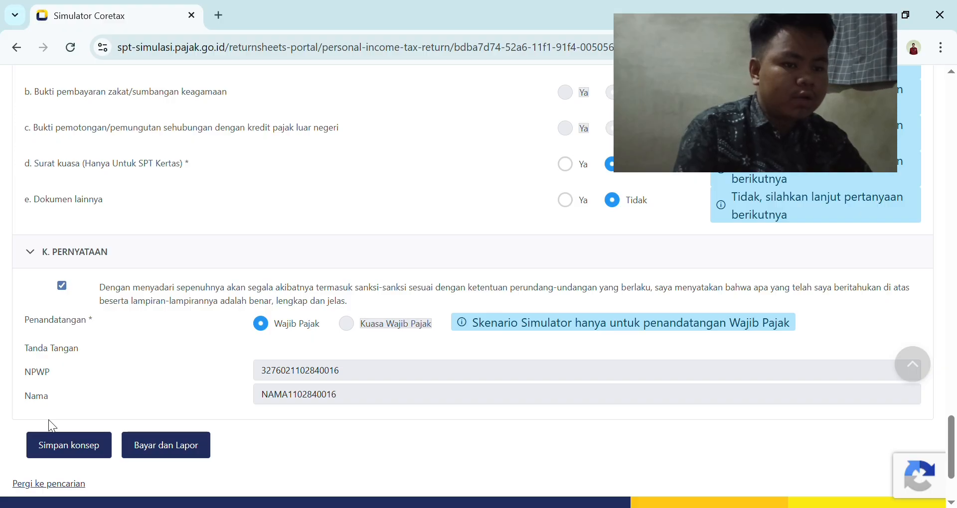
{"action": "left_click", "coordinate": [58, 448]}
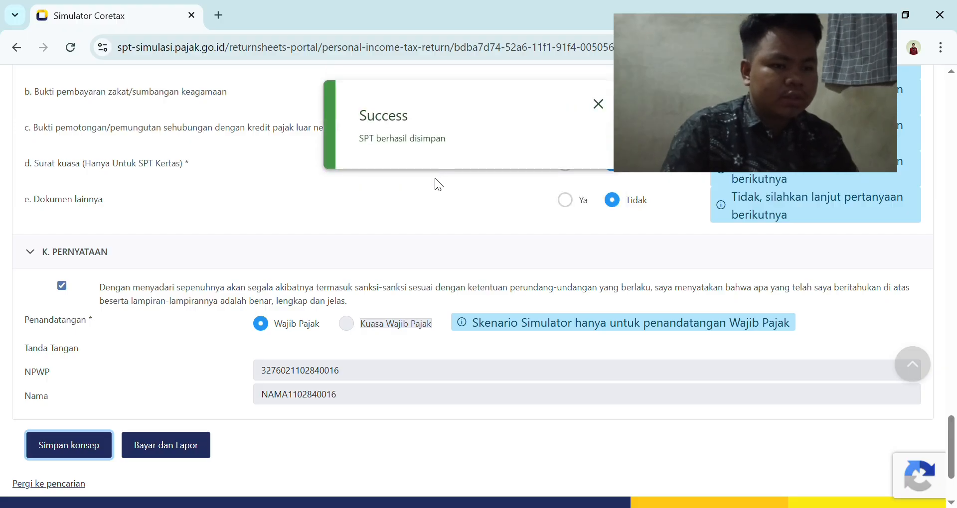
Step: Proceed to pay and report the return, and copy the simulator passphrase from the signing instructions before closing them
{"action": "left_click", "coordinate": [201, 454]}
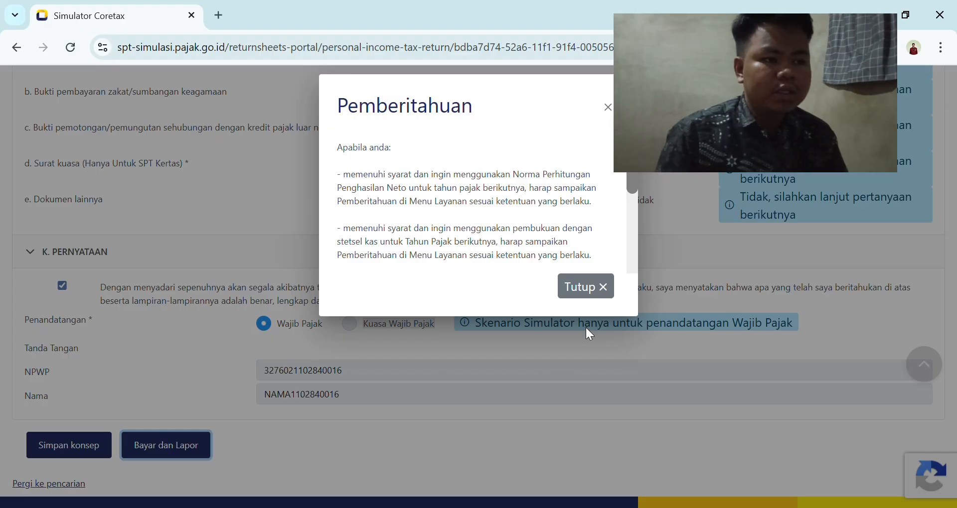
{"action": "left_click", "coordinate": [586, 293]}
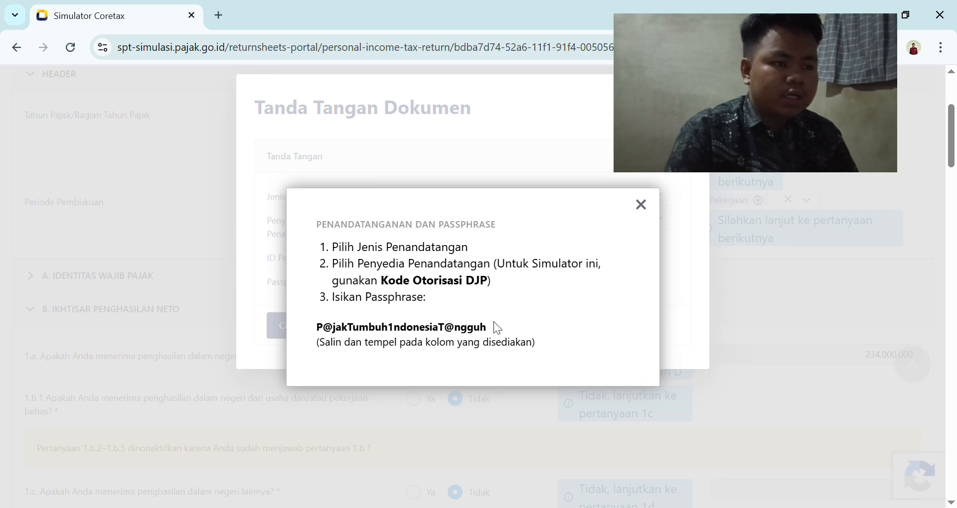
{"action": "left_click_drag", "start_coordinate": [494, 322], "coordinate": [349, 334]}
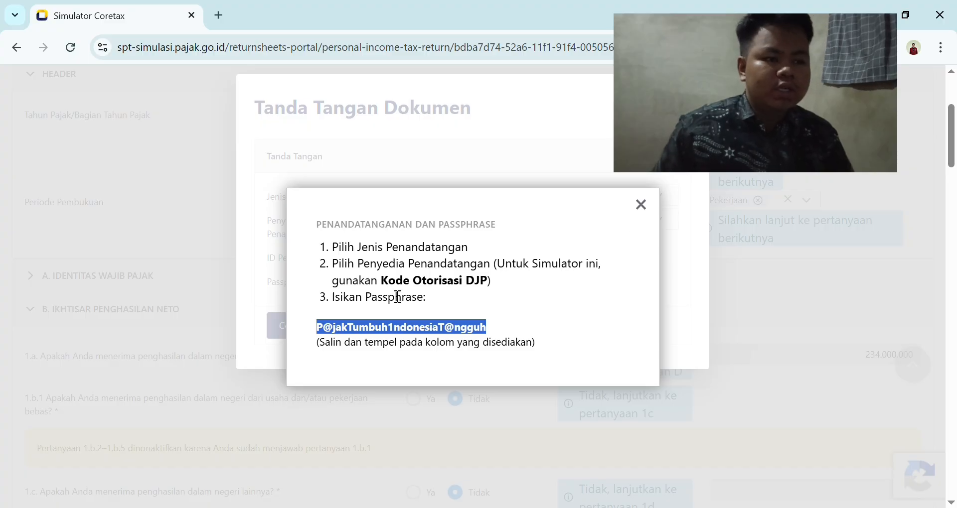
{"action": "left_click", "coordinate": [647, 209]}
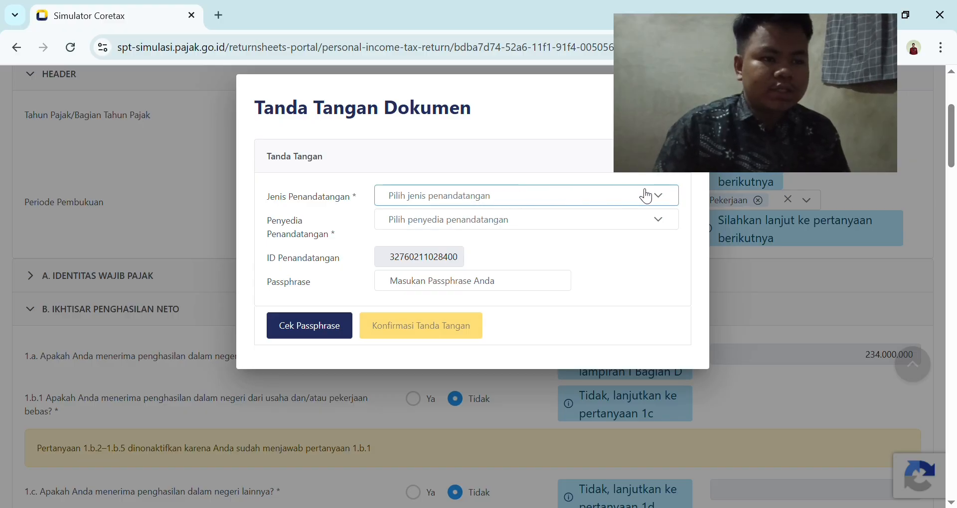
Step: Set the signature type to Tanda Tangan Pembayar Pajak and the signature provider to Kode Otorisasi DJP
{"action": "left_click", "coordinate": [654, 198]}
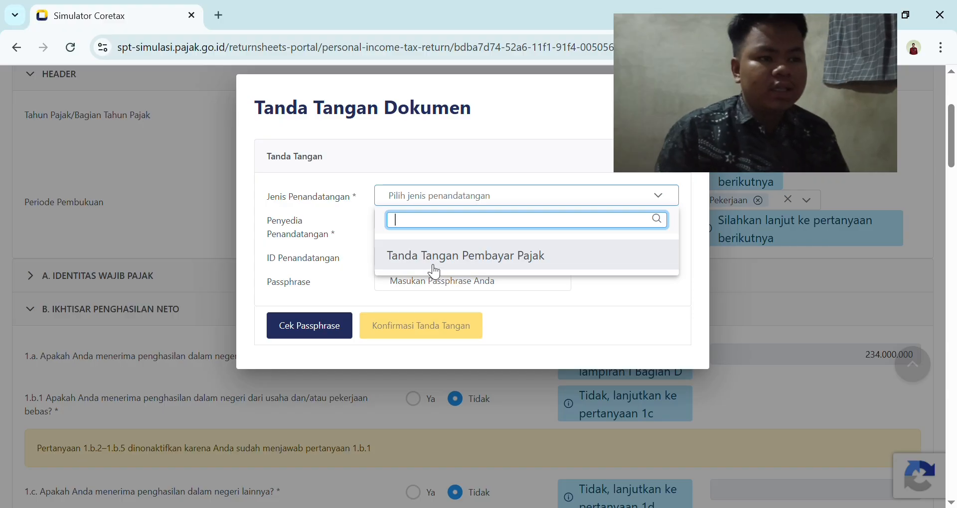
{"action": "left_click", "coordinate": [507, 256]}
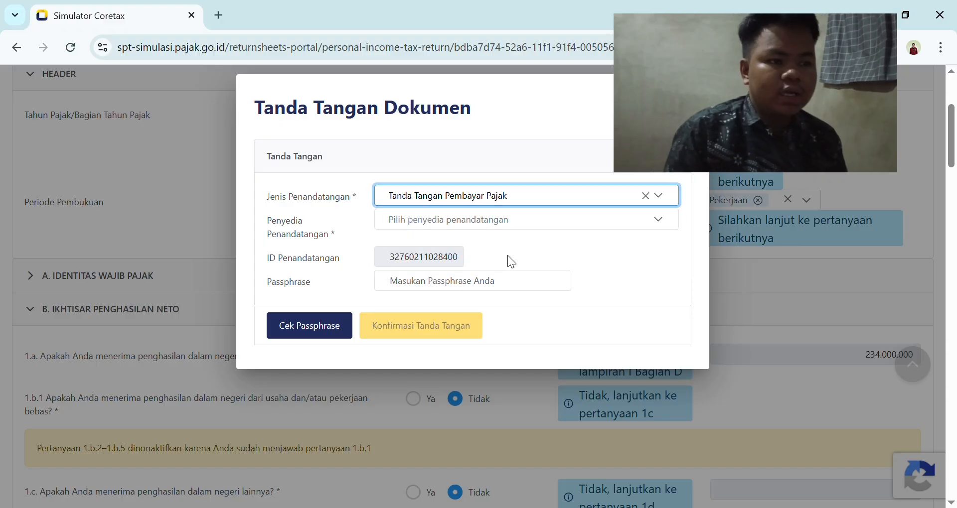
{"action": "left_click", "coordinate": [499, 223]}
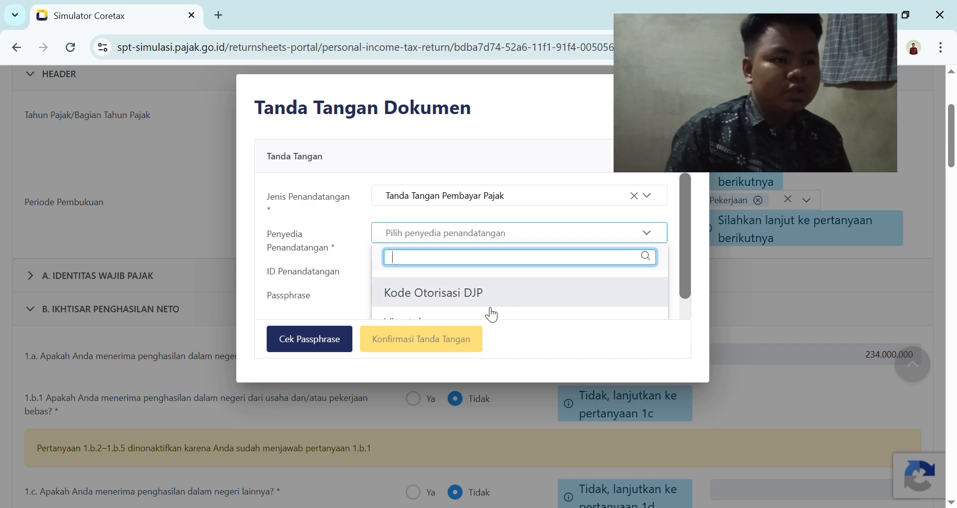
{"action": "key", "text": "Escape"}
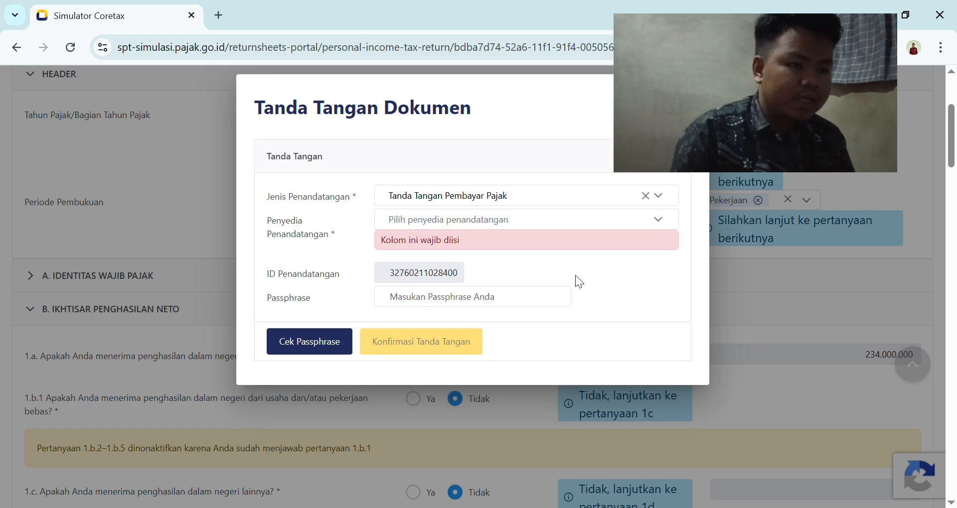
{"action": "left_click", "coordinate": [548, 219]}
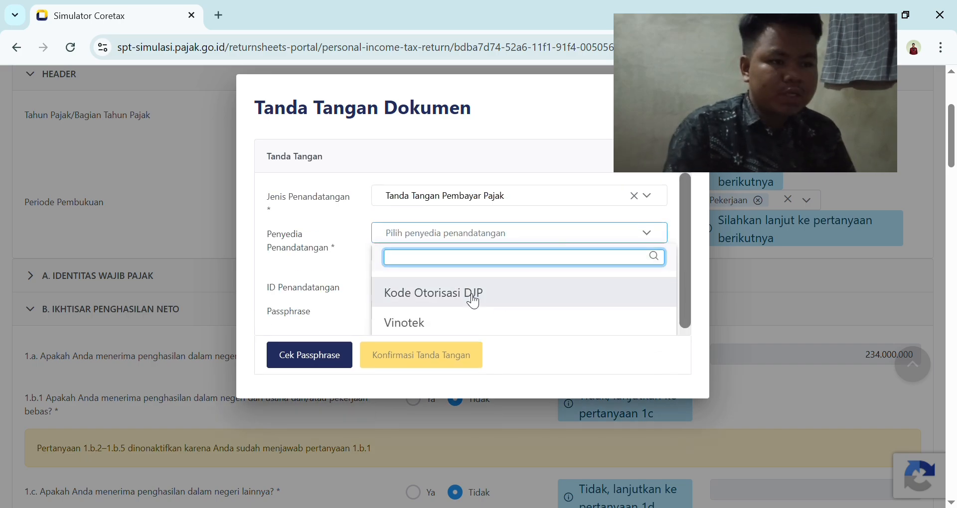
{"action": "left_click", "coordinate": [494, 299]}
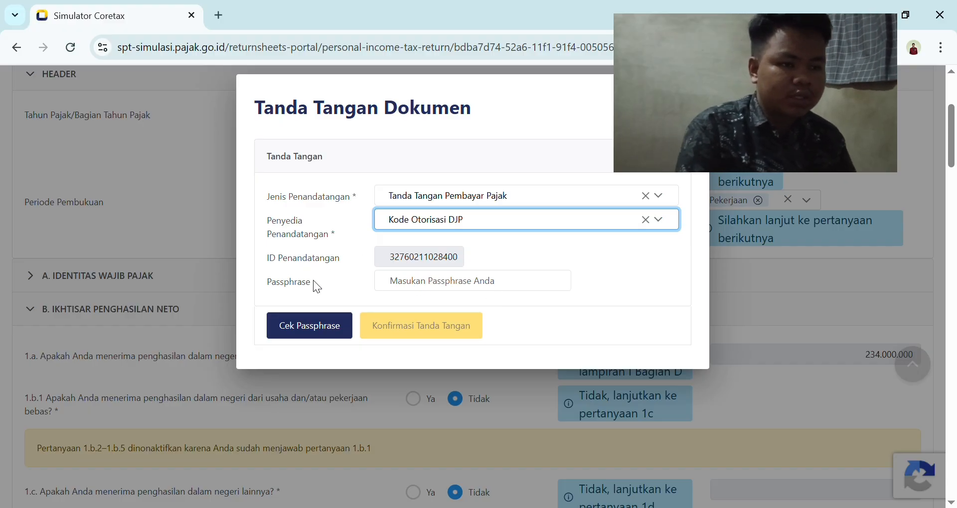
Step: Paste the passphrase into the Passphrase field, verify it, and confirm the signature to report the return
{"action": "left_click", "coordinate": [512, 284]}
{"action": "key", "text": "ctrl+v"}
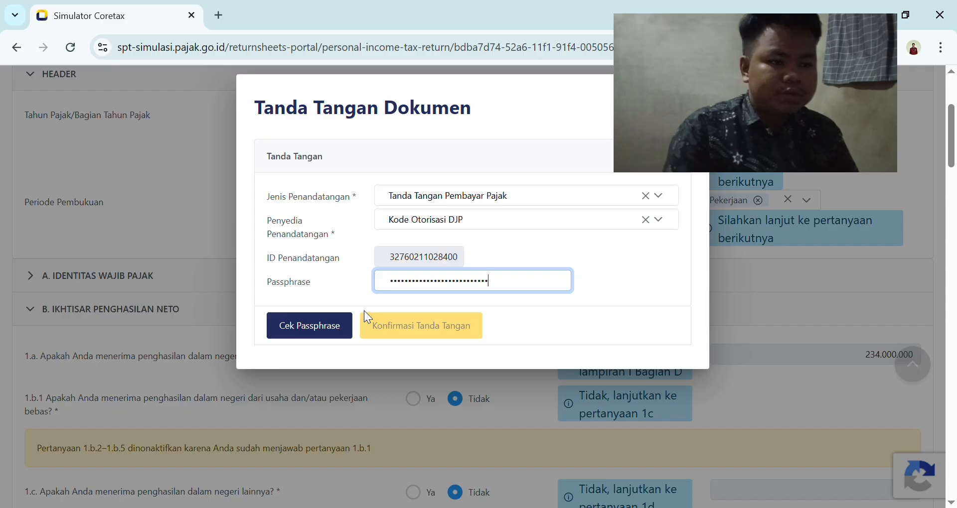
{"action": "left_click", "coordinate": [327, 335]}
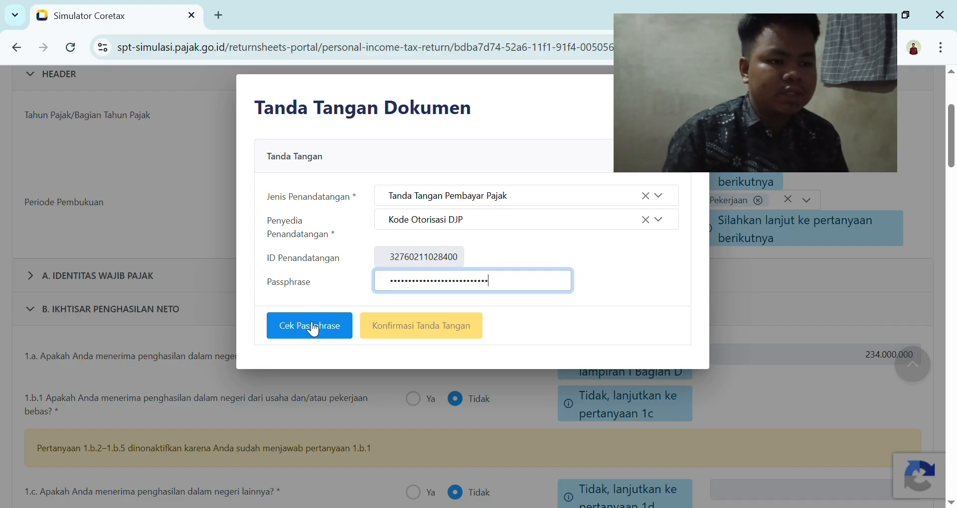
{"action": "left_click", "coordinate": [327, 334]}
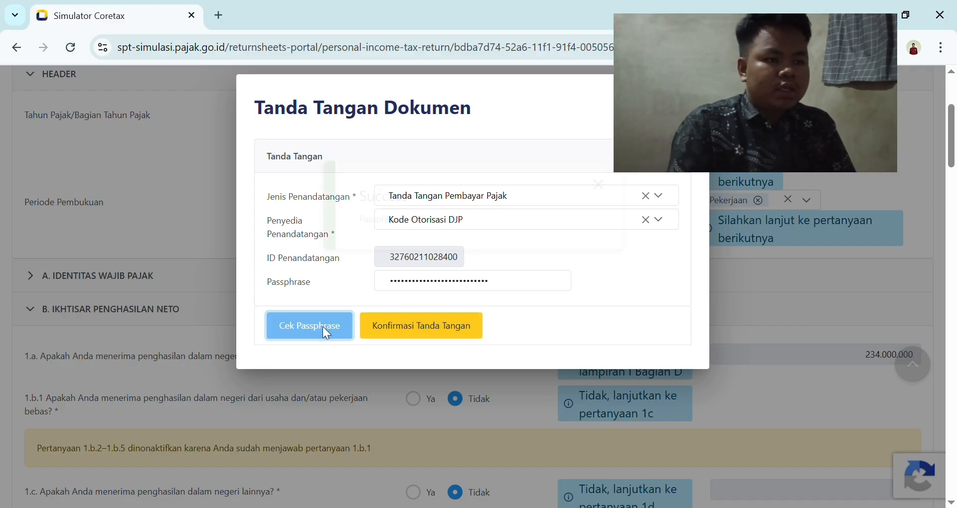
{"action": "left_click", "coordinate": [468, 330]}
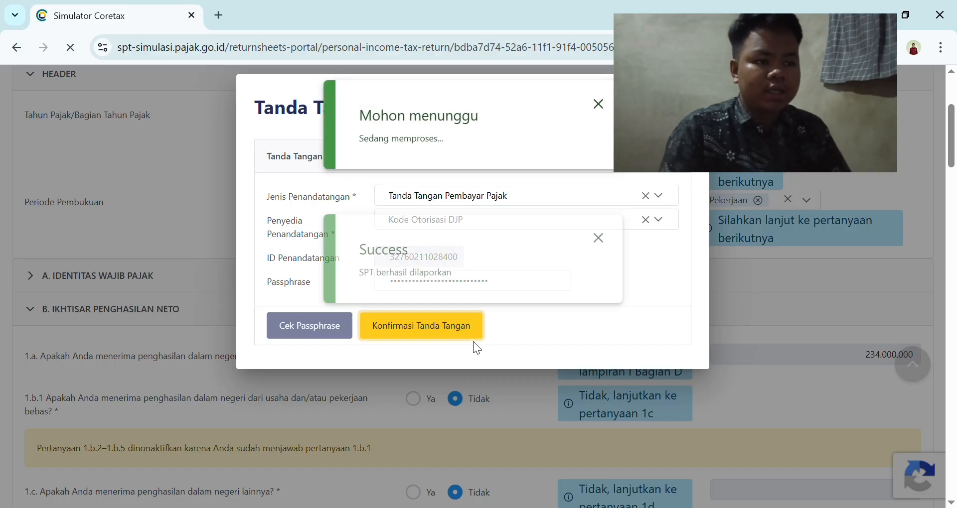